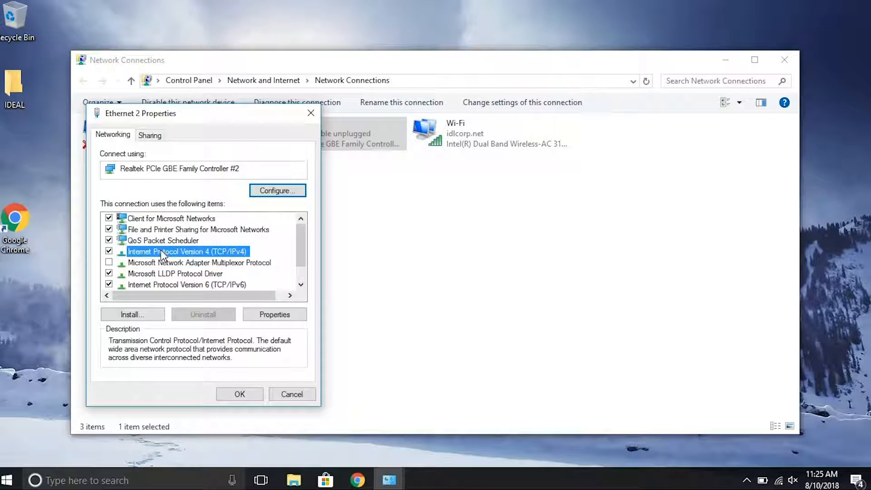
# Step: Give Ethernet 2 a static IPv4 address of 192.168.1.11 with subnet mask 255.255.255.0
pyautogui.click(275, 314)
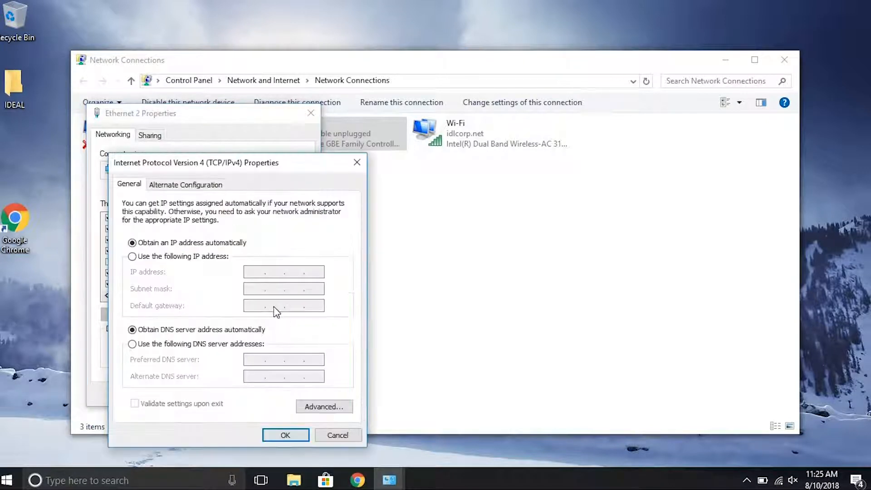
pyautogui.click(138, 258)
pyautogui.click(255, 271)
pyautogui.write('192 . ')
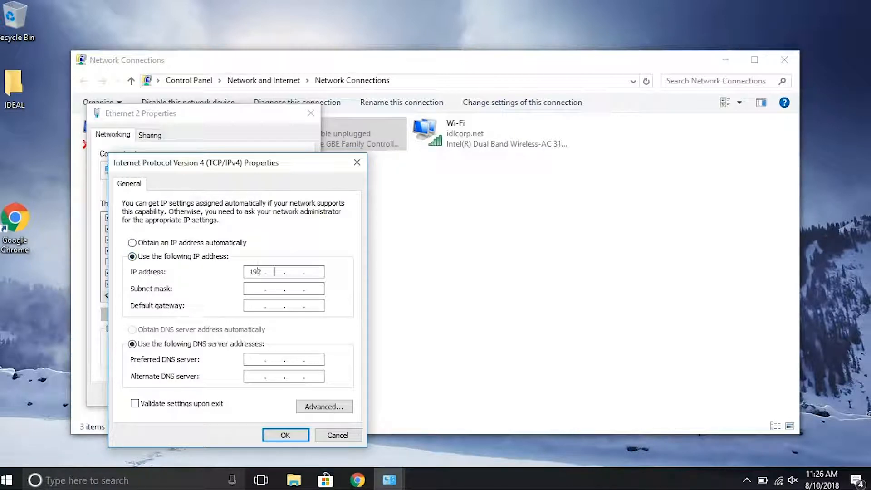
pyautogui.write('168 . 1 . 11')
pyautogui.press('Tab')
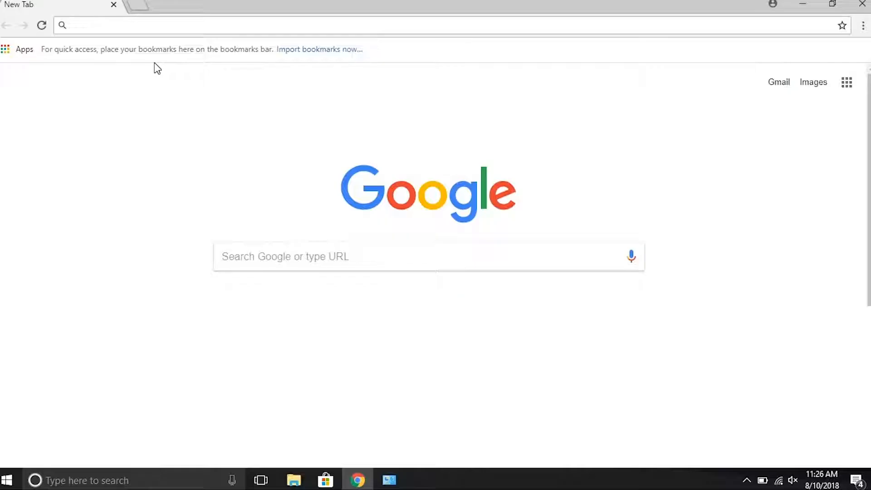
# Step: Load the gateway at 192.168.1.47 and fill in the sign-in username and password
pyautogui.write('192.1')
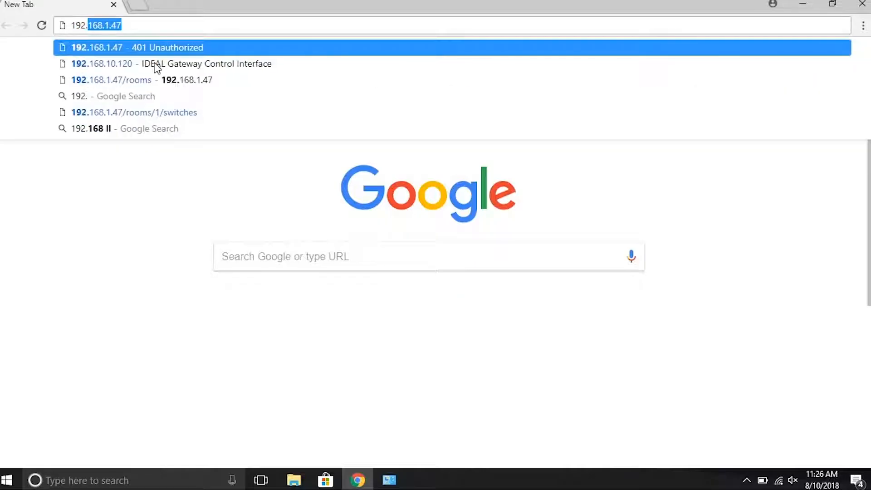
pyautogui.write('68')
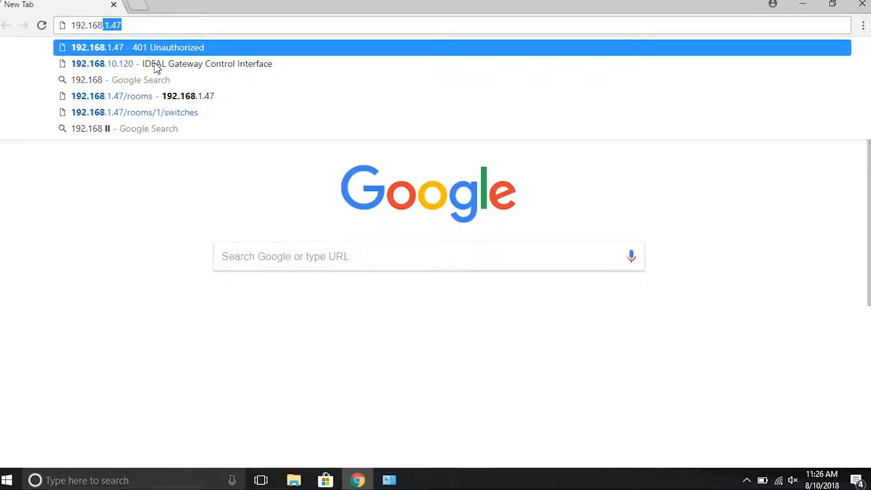
pyautogui.write('.1.47')
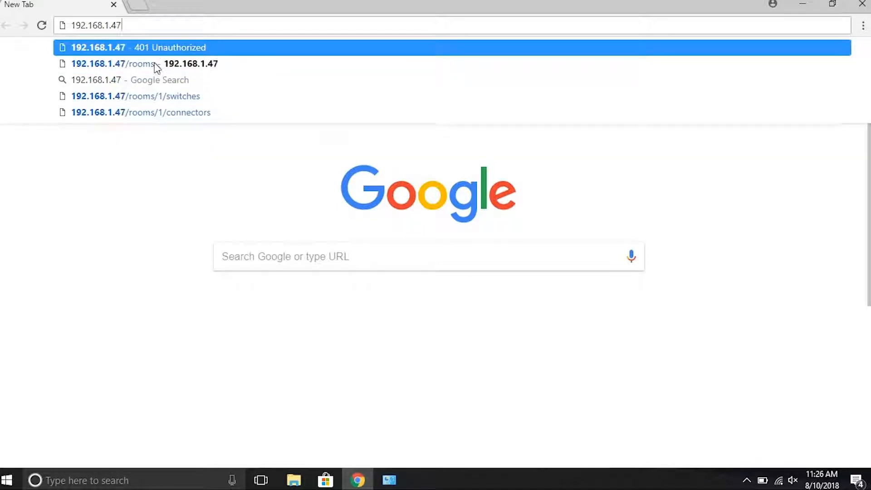
pyautogui.press('Return')
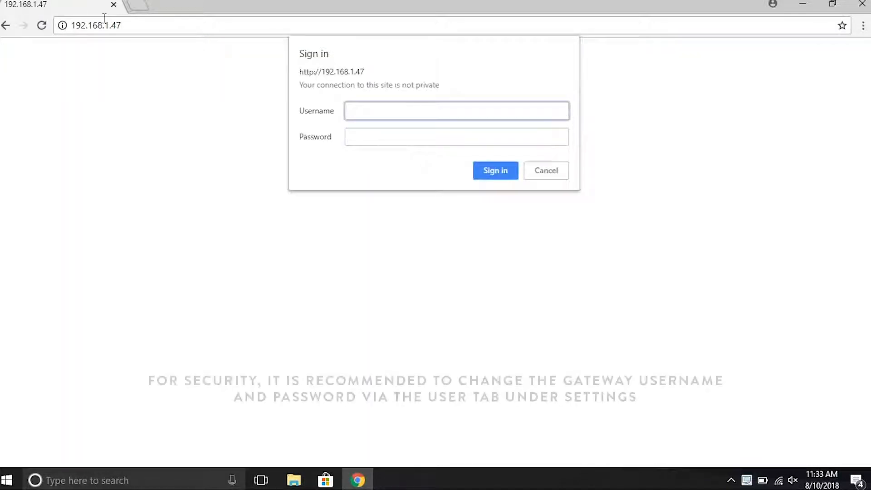
pyautogui.write('admin')
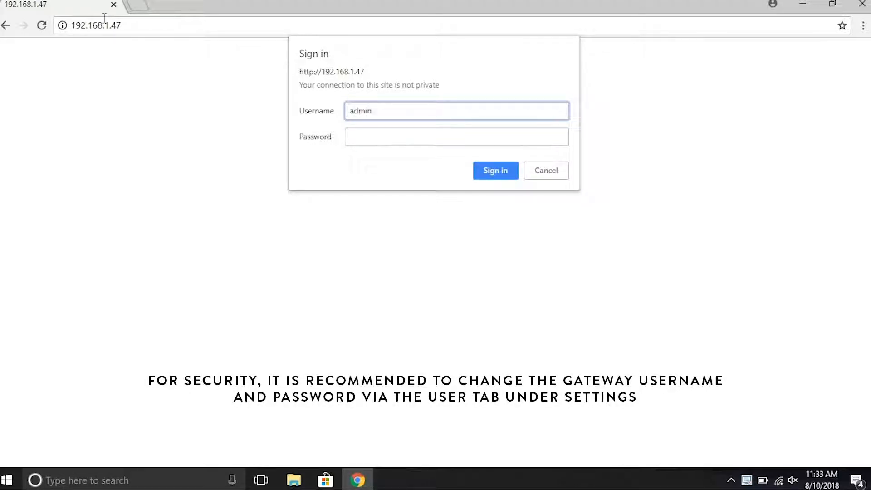
pyautogui.press('Tab')
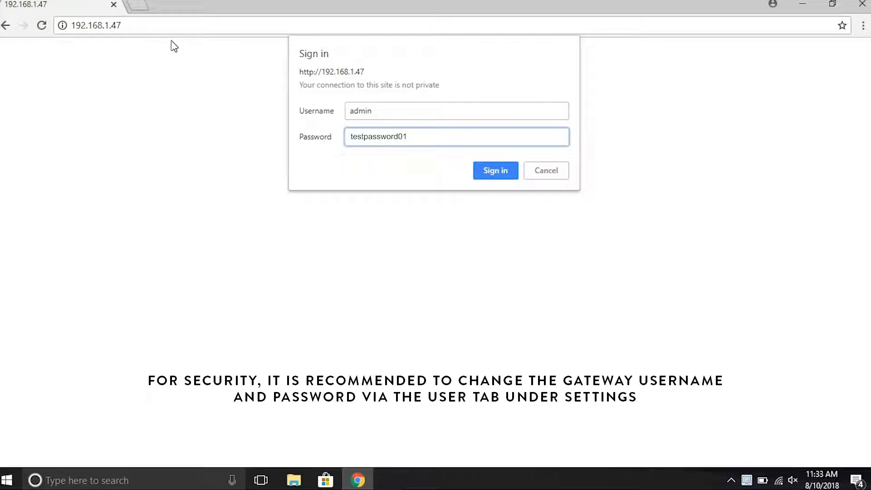
# Step: Sign in and, under network settings, set IP address 192.168.10.120 and gateway IP 192.168.10.1
pyautogui.click(494, 173)
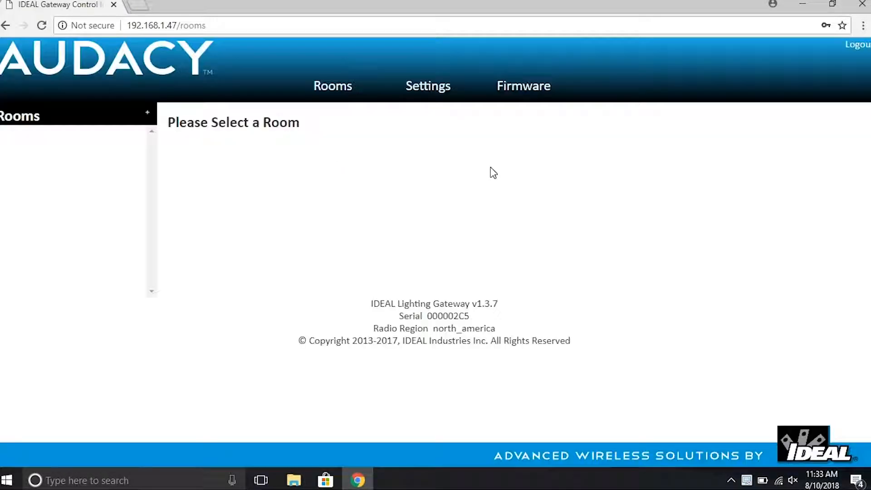
pyautogui.click(425, 96)
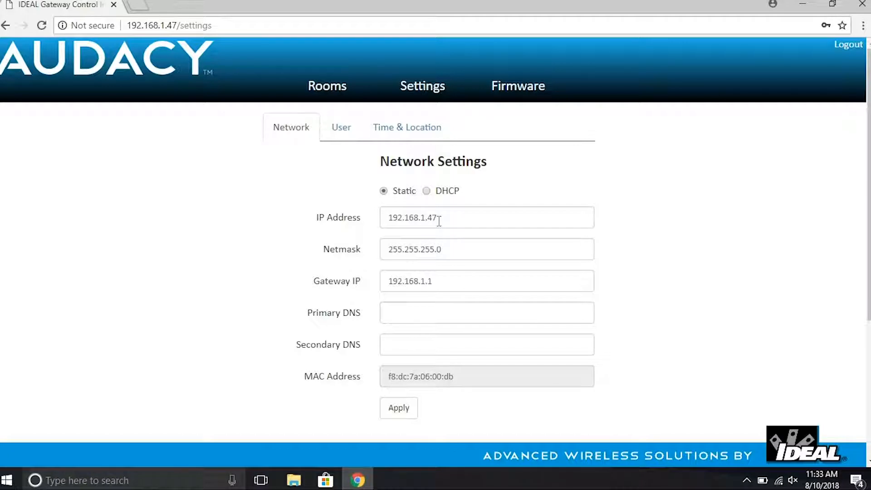
pyautogui.moveTo(457, 220); pyautogui.dragTo(366, 235)
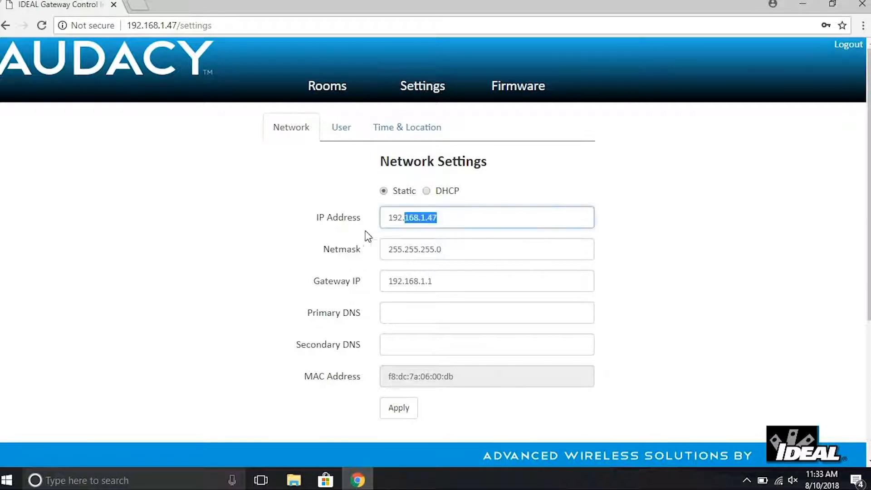
pyautogui.write('19')
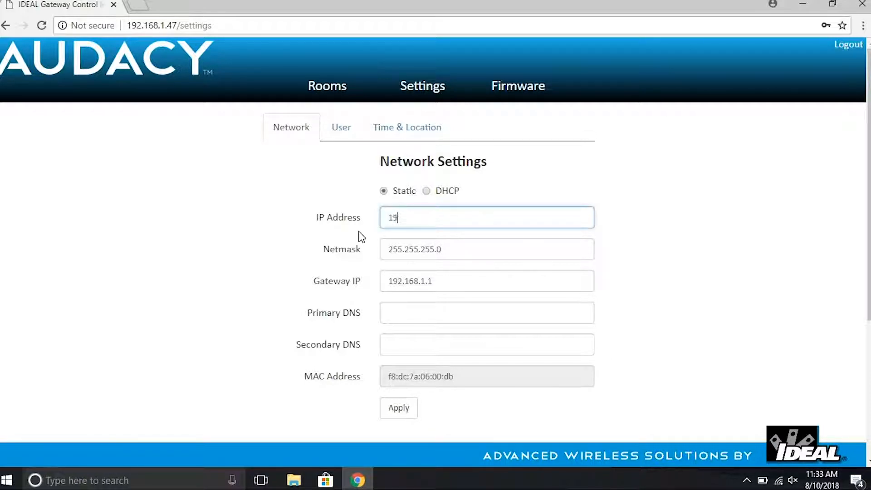
pyautogui.write('2.168.10.120')
pyautogui.moveTo(442, 281); pyautogui.dragTo(364, 280)
pyautogui.write('192.168')
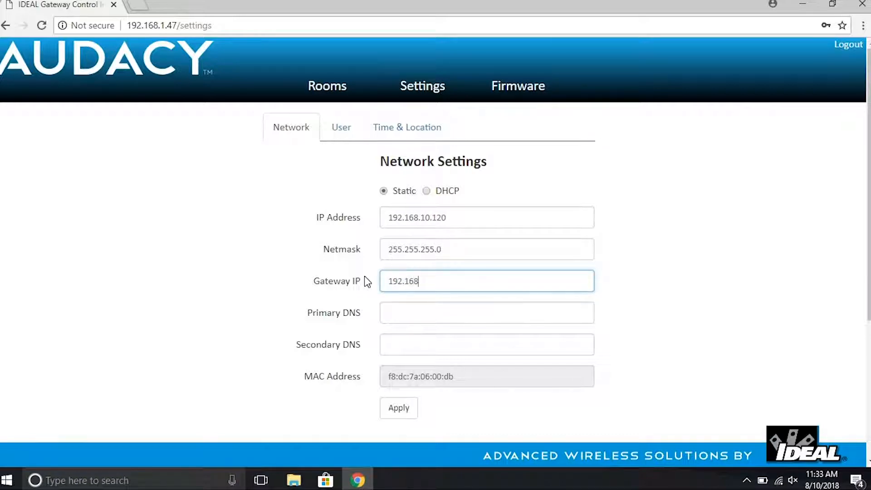
pyautogui.write('.10.1')
# Step: Set primary DNS 8.8.8.8 and secondary DNS 8.4.4.8, then apply the settings
pyautogui.click(392, 317)
pyautogui.write('8.8.8.8')
pyautogui.press('Tab')
pyautogui.write('8.4.')
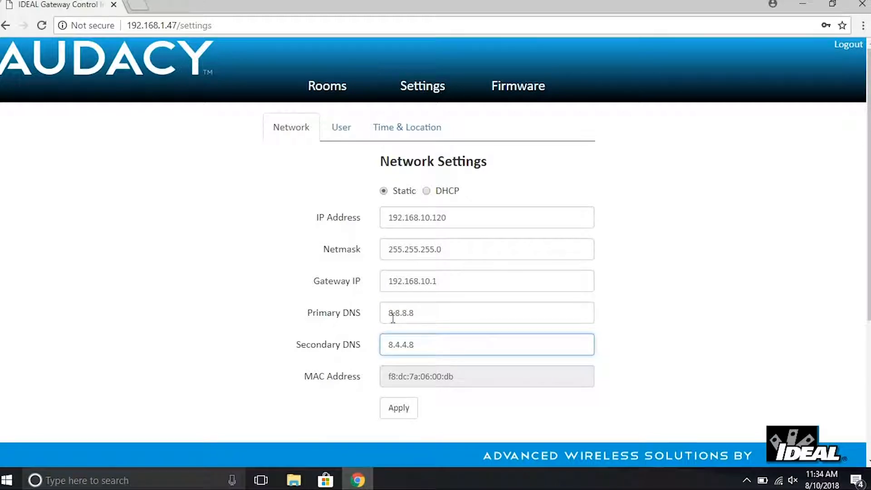
pyautogui.click(402, 410)
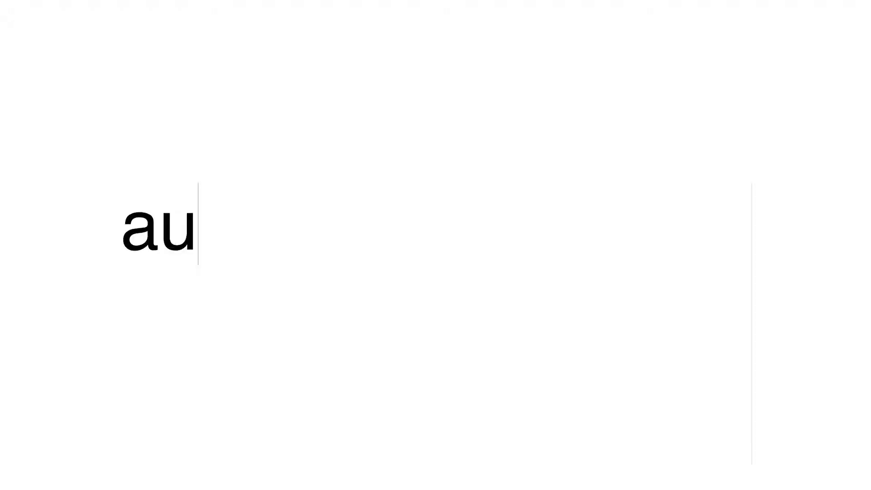
# Step: Log in to Audacy Control Center with the account e-mail and password
pyautogui.write('dacycontrol')
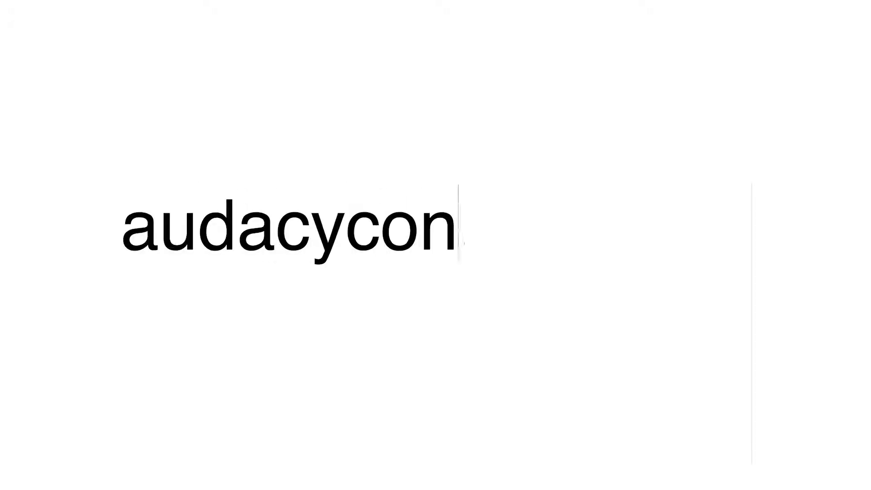
pyautogui.write('s.com')
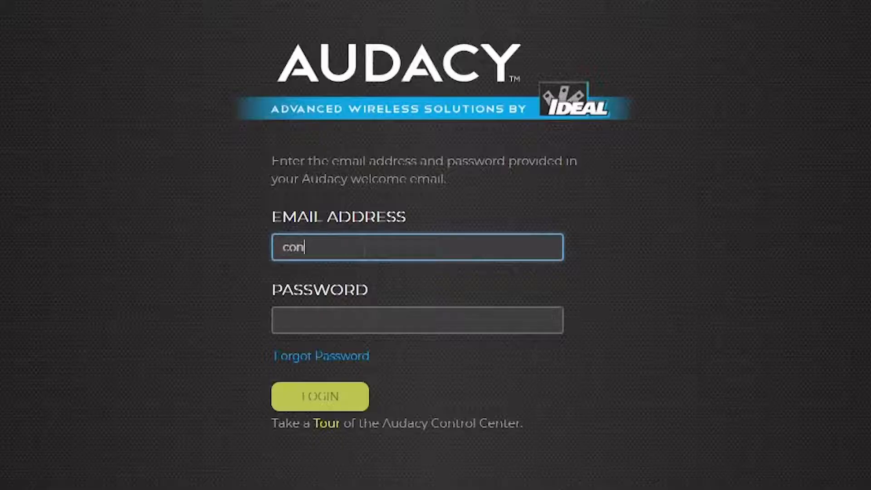
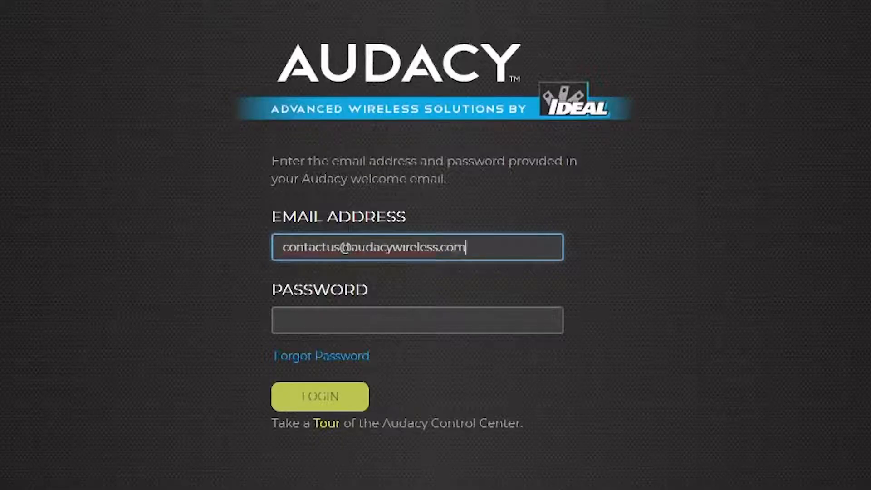
pyautogui.press('Tab')
pyautogui.write('•••••••••')
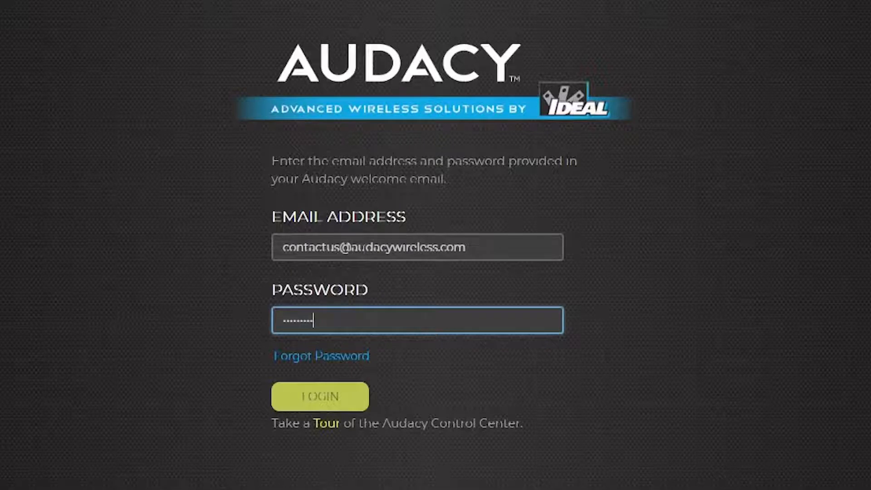
pyautogui.click(363, 403)
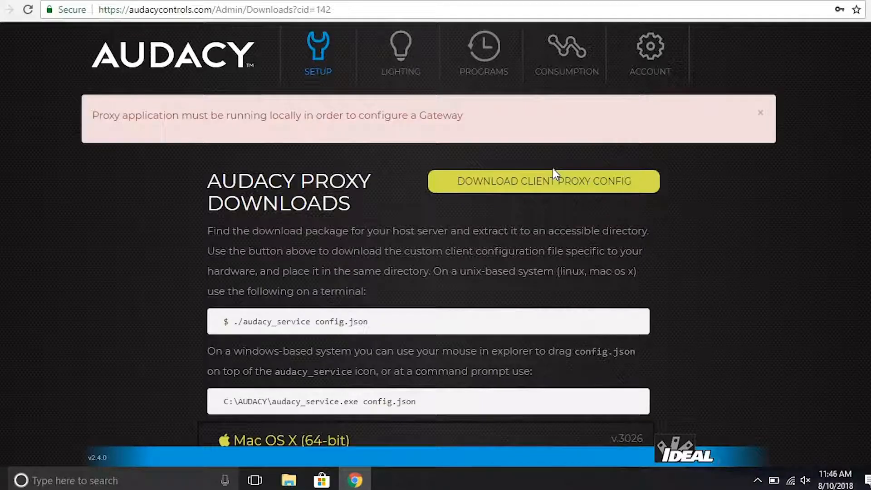
# Step: Download the Windows (64-bit) proxy package and show the zip in its folder
pyautogui.scroll(-1, 543, 169)
pyautogui.scroll(-4, 543, 168)
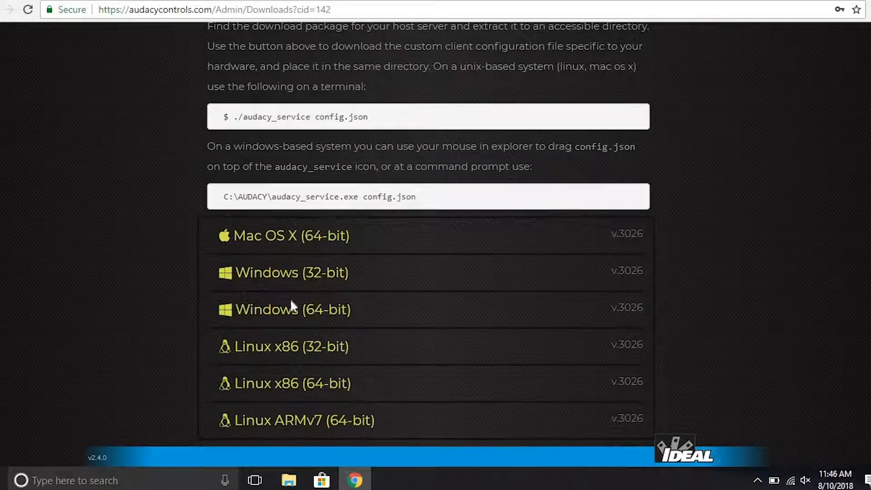
pyautogui.click(290, 315)
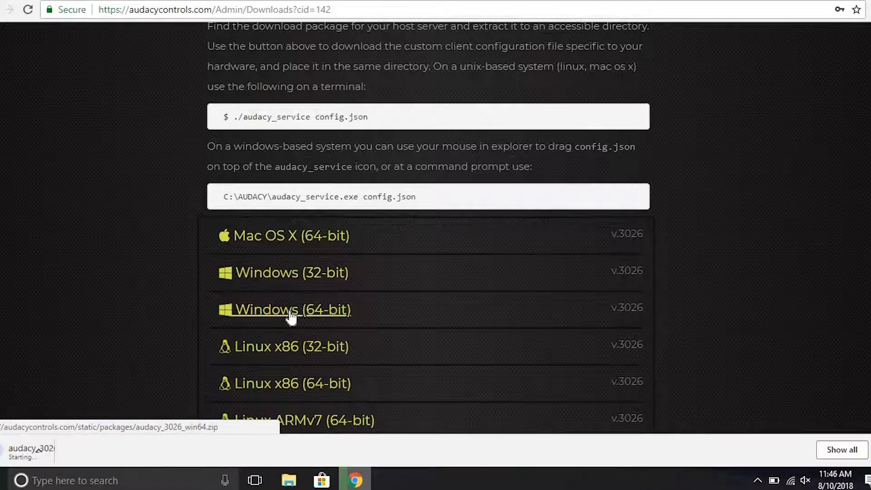
pyautogui.click(115, 453)
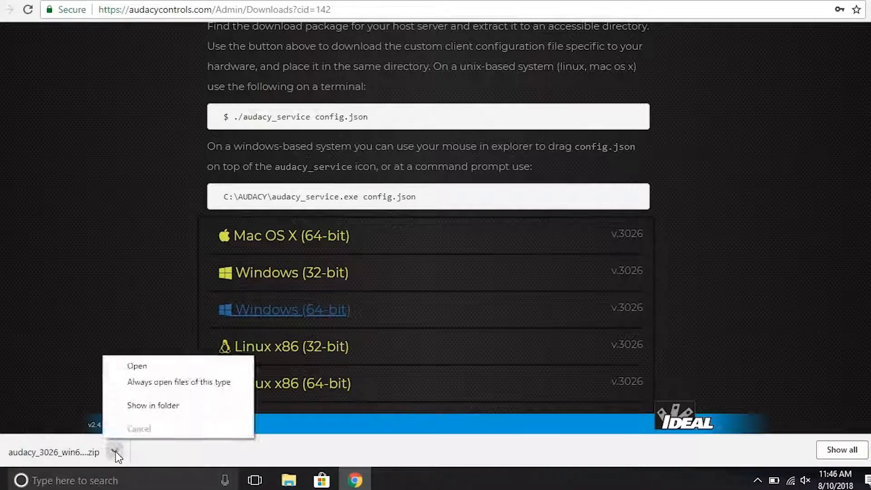
pyautogui.click(141, 408)
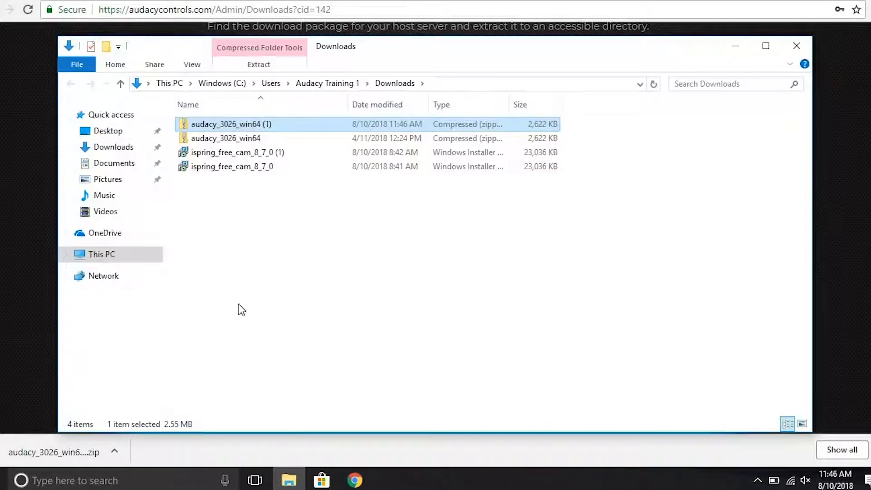
# Step: Extract the audacy_3026_win64 zip into its suggested folder
pyautogui.click(236, 138)
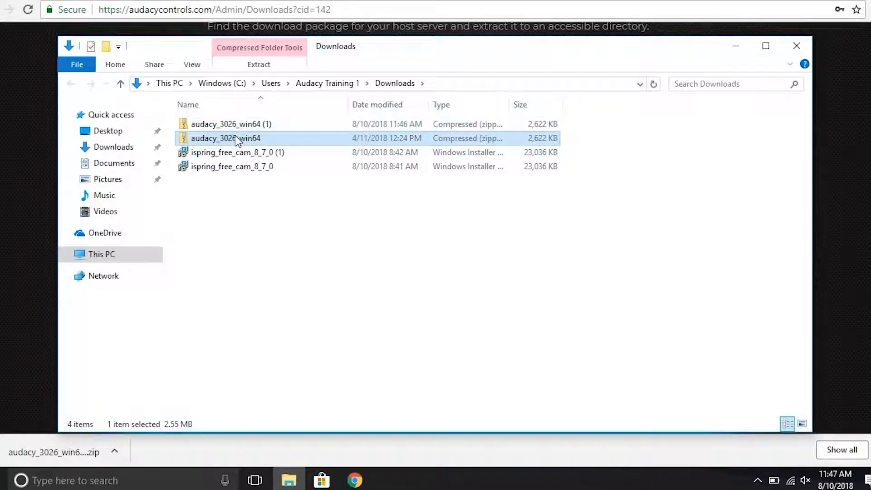
pyautogui.rightClick(235, 136)
pyautogui.click(282, 179)
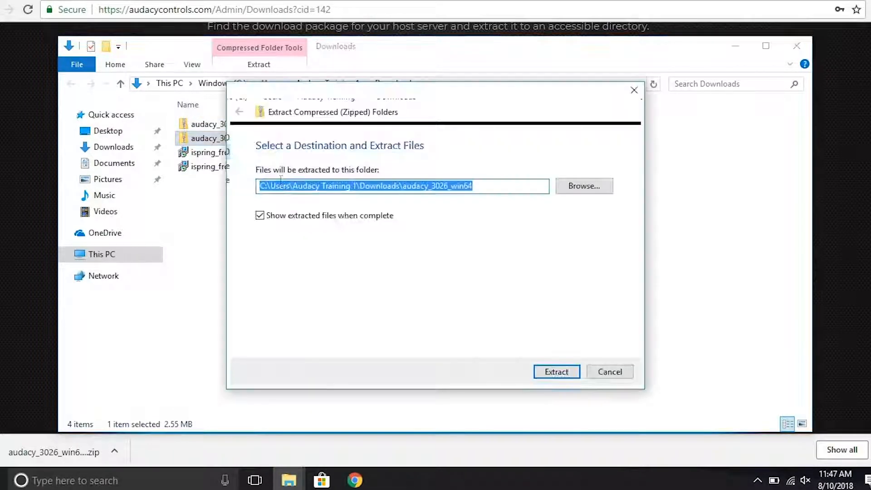
pyautogui.click(552, 372)
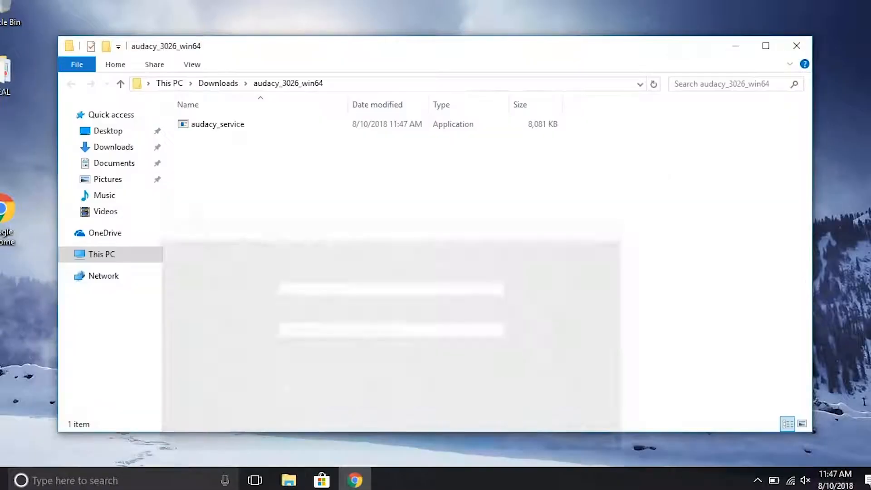
# Step: Create a desktop folder named Proxy and move audacy_service into it
pyautogui.rightClick(546, 9)
pyautogui.moveTo(588, 124)
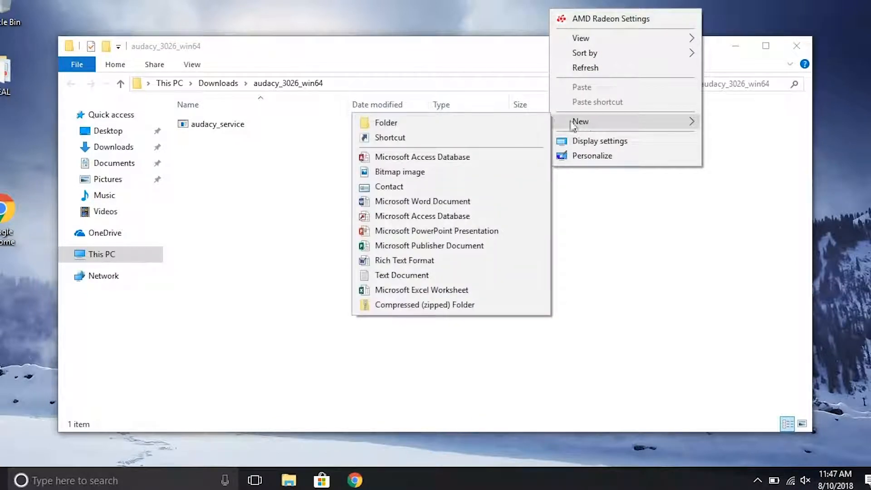
pyautogui.click(466, 123)
pyautogui.write('Proxy')
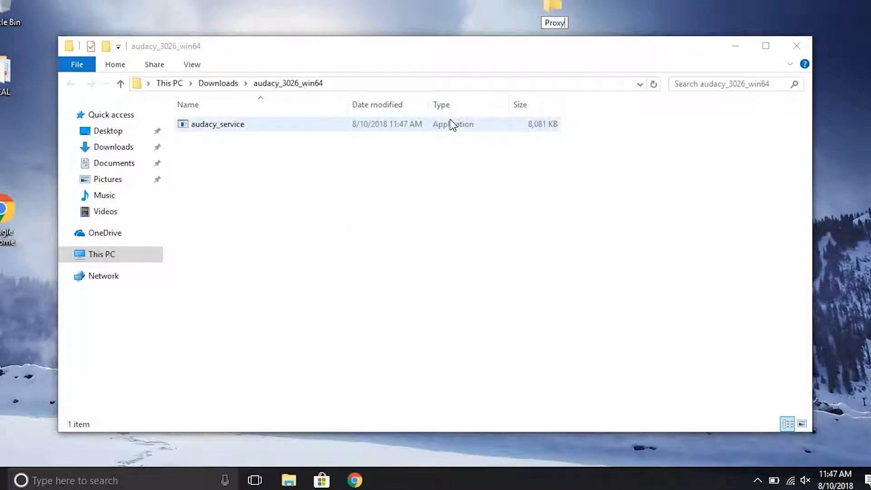
pyautogui.press('Return')
pyautogui.moveTo(194, 127); pyautogui.dragTo(554, 21)
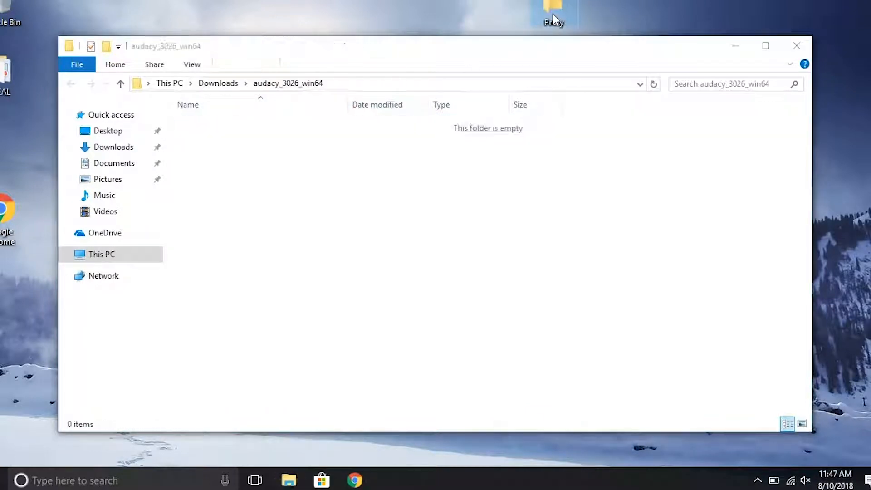
pyautogui.click(355, 480)
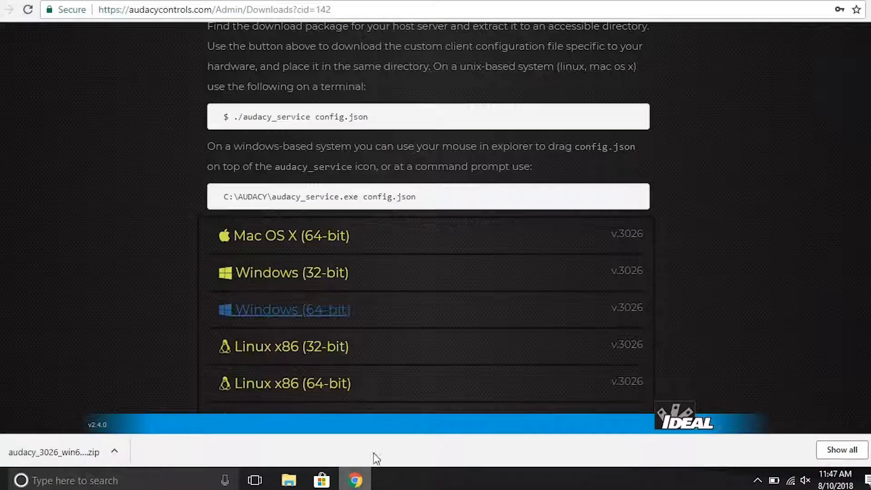
# Step: Download the client proxy config.json and show it in the Downloads folder
pyautogui.scroll(5, 495, 272)
pyautogui.click(556, 193)
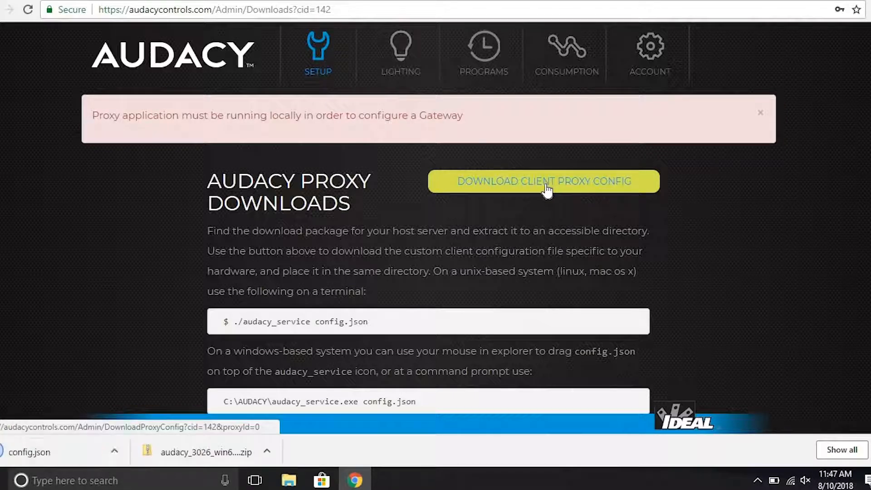
pyautogui.click(114, 452)
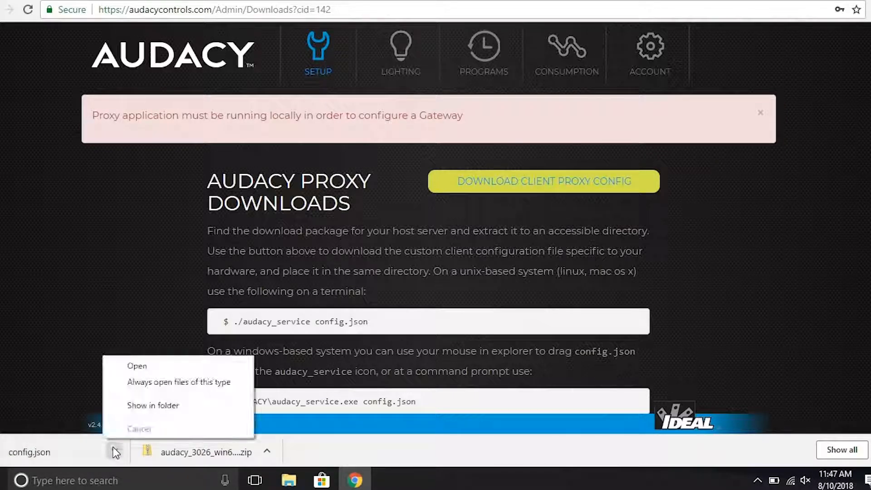
pyautogui.click(136, 402)
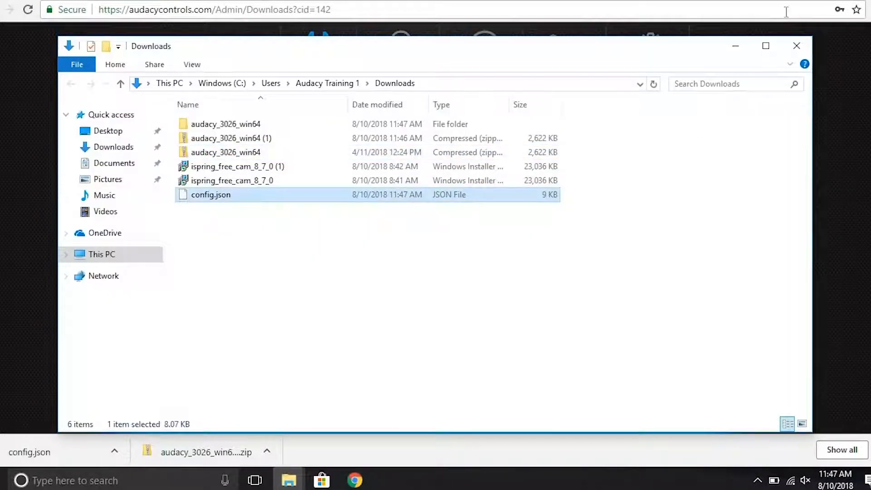
# Step: Move config.json into the desktop Proxy folder, then launch audacy_service from there
pyautogui.click(820, 0)
pyautogui.moveTo(211, 196); pyautogui.dragTo(552, 10)
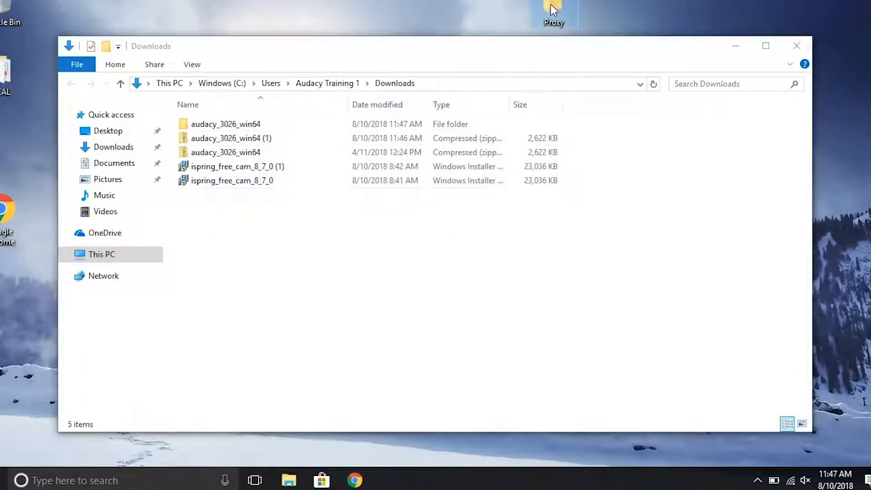
pyautogui.doubleClick(552, 10)
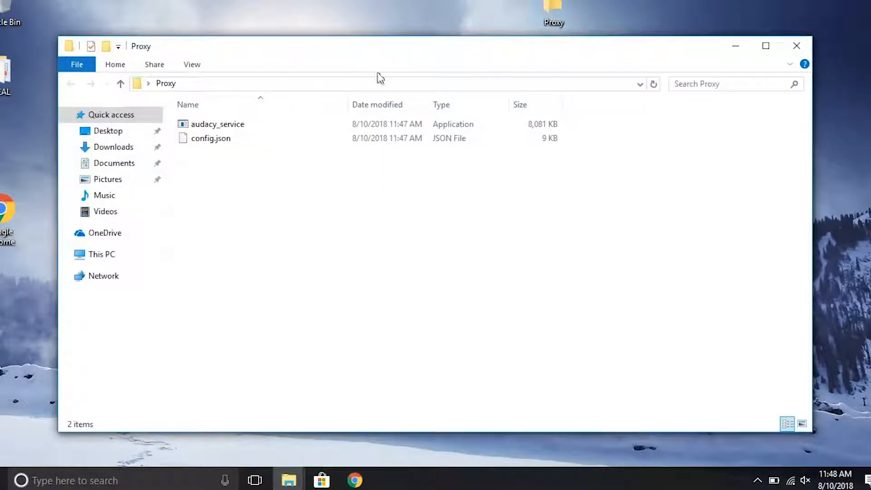
pyautogui.click(209, 127)
pyautogui.doubleClick(209, 127)
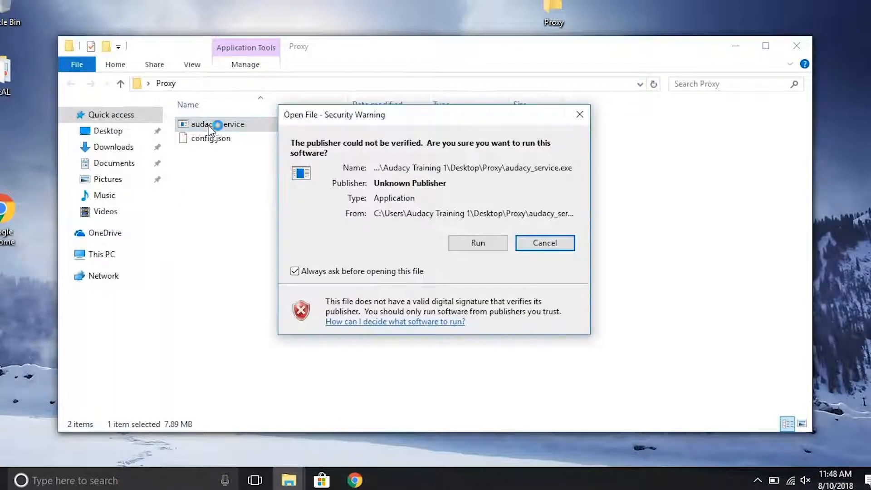
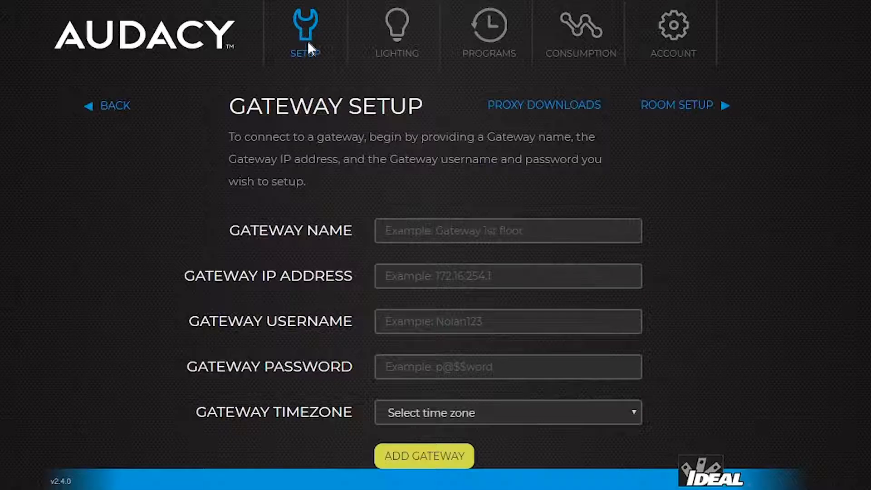
# Step: Enter gateway name Audacy Gateway, IP 192.168.10.120, the login username and password, and US/Central time zone
pyautogui.click(404, 231)
pyautogui.write('Audacy Gateway')
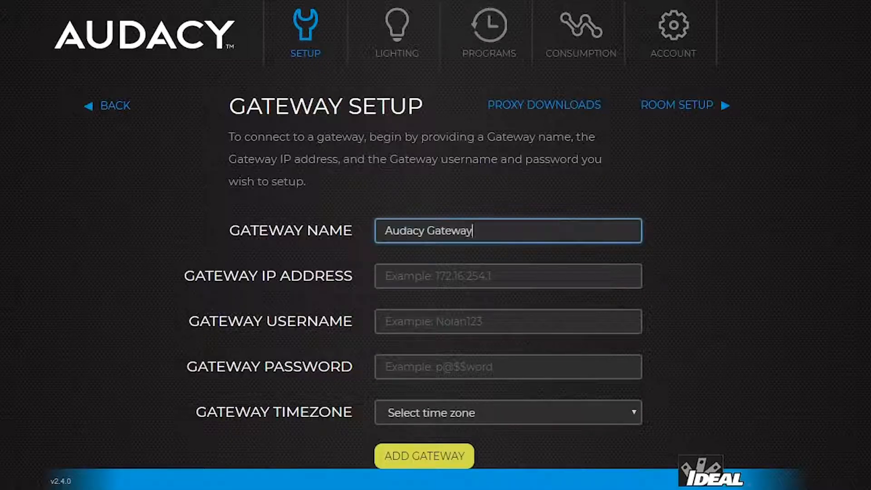
pyautogui.press('Tab')
pyautogui.write('192.168')
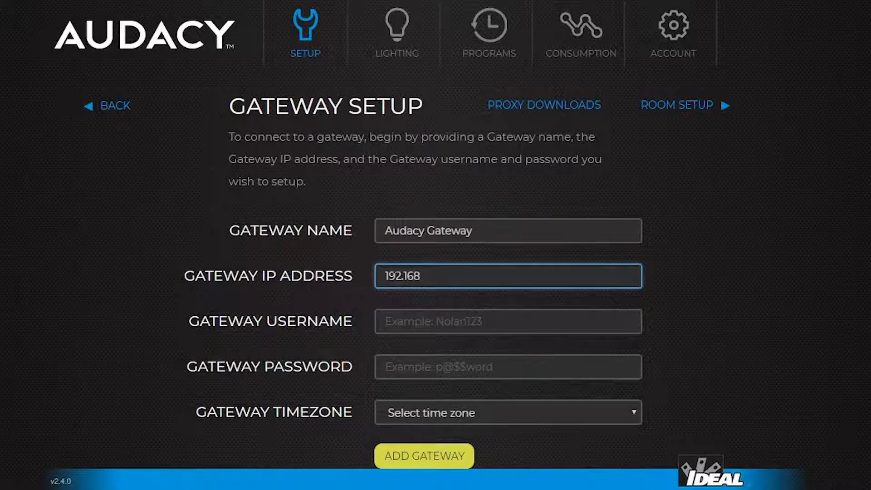
pyautogui.write('.10.120')
pyautogui.press('Tab')
pyautogui.write('admin')
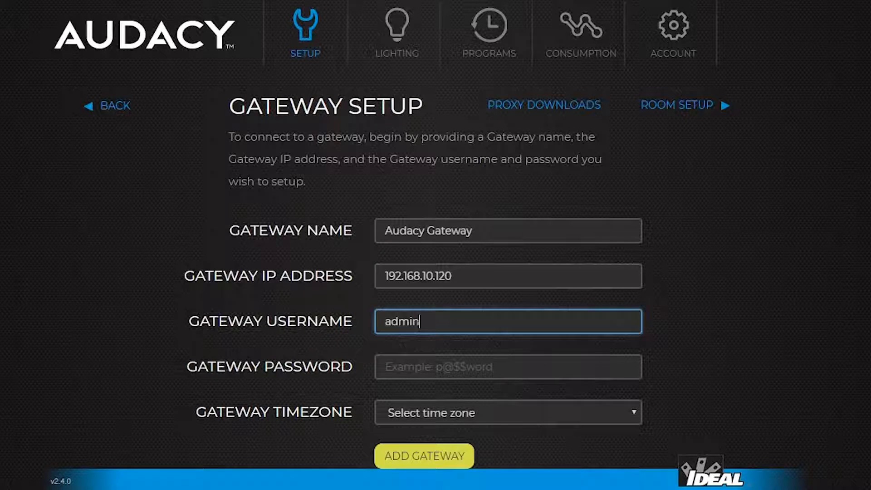
pyautogui.press('Tab')
pyautogui.write('testpassword0')
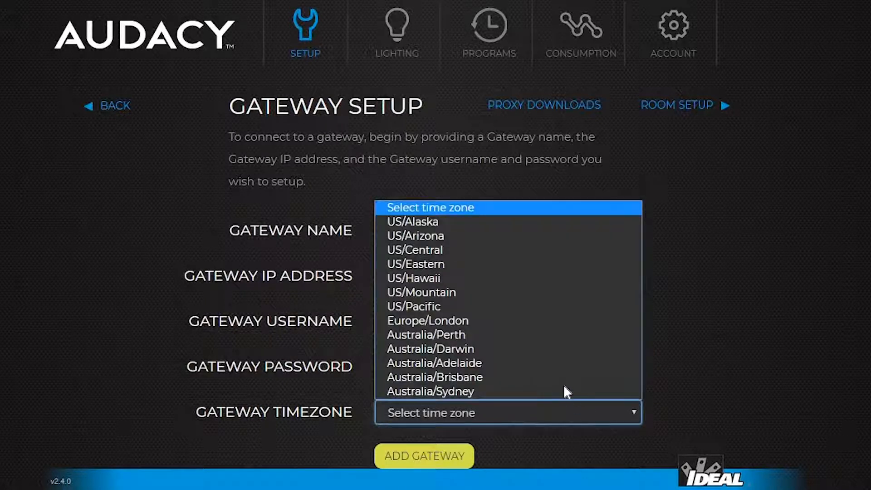
pyautogui.click(486, 247)
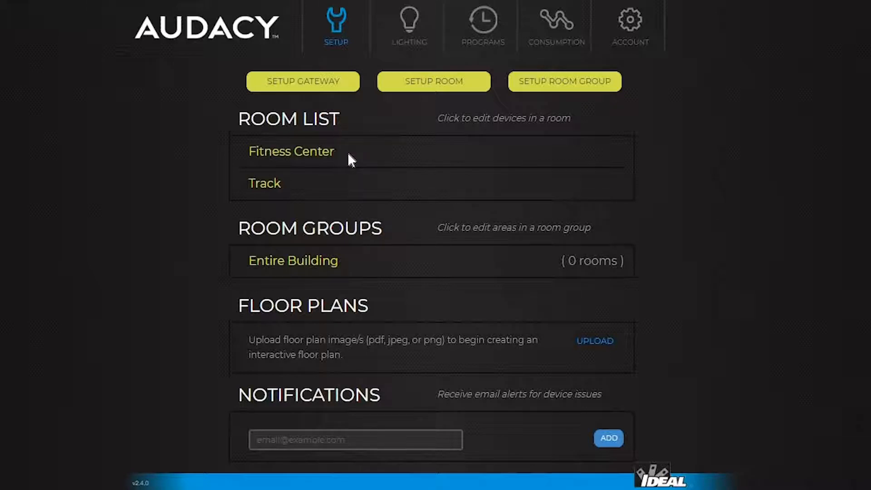
# Step: Browse the Lighting area list, then view the account settings page
pyautogui.click(409, 44)
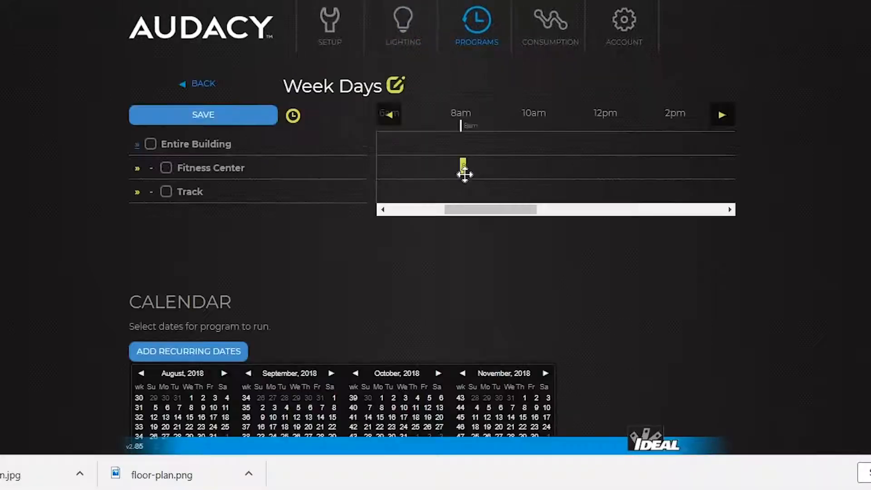
pyautogui.moveTo(463, 175); pyautogui.dragTo(735, 162)
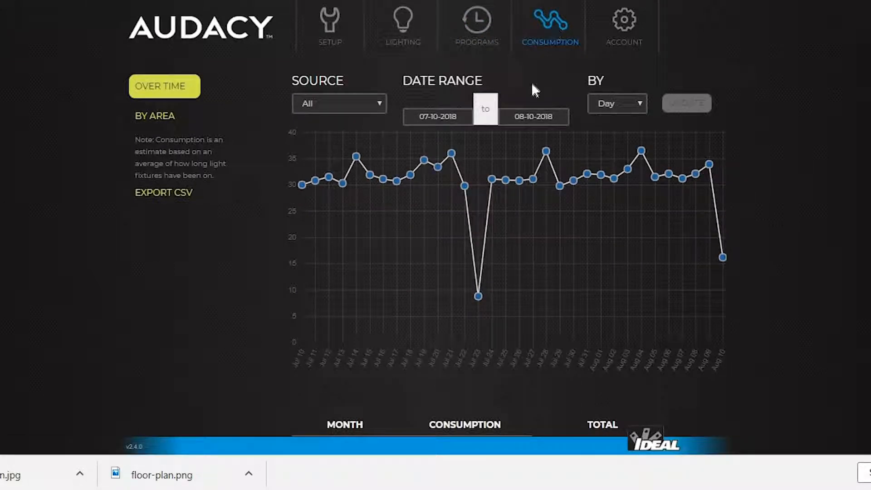
pyautogui.click(624, 23)
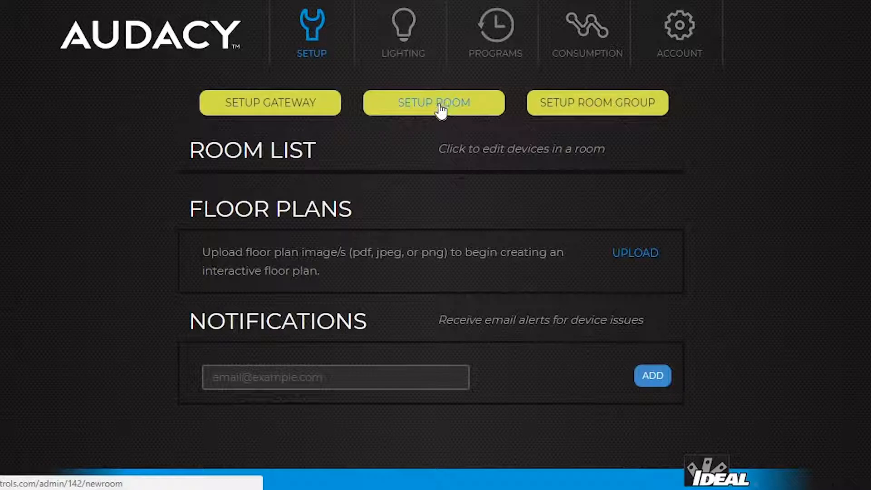
# Step: Create a new room named Fitness Center
pyautogui.click(443, 110)
pyautogui.write('Fitness Center')
pyautogui.click(517, 257)
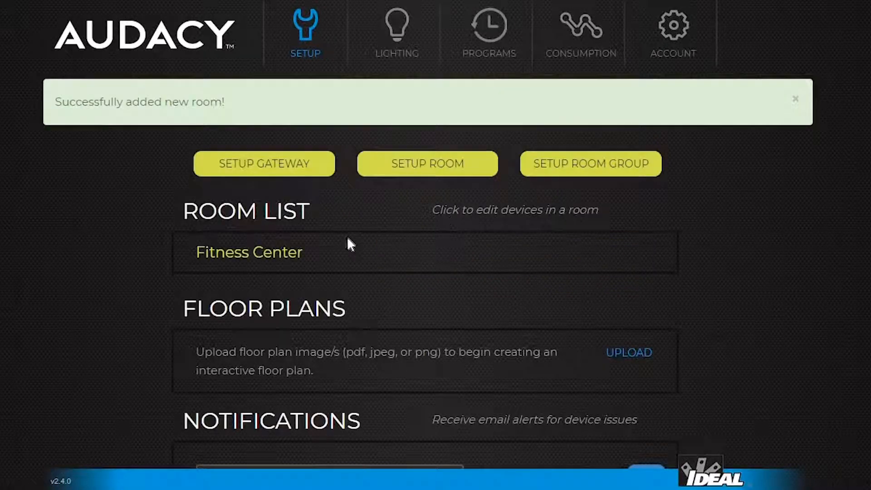
# Step: Add device serial 110006bc to Fitness Center, named Round Fixture, and save it
pyautogui.click(249, 251)
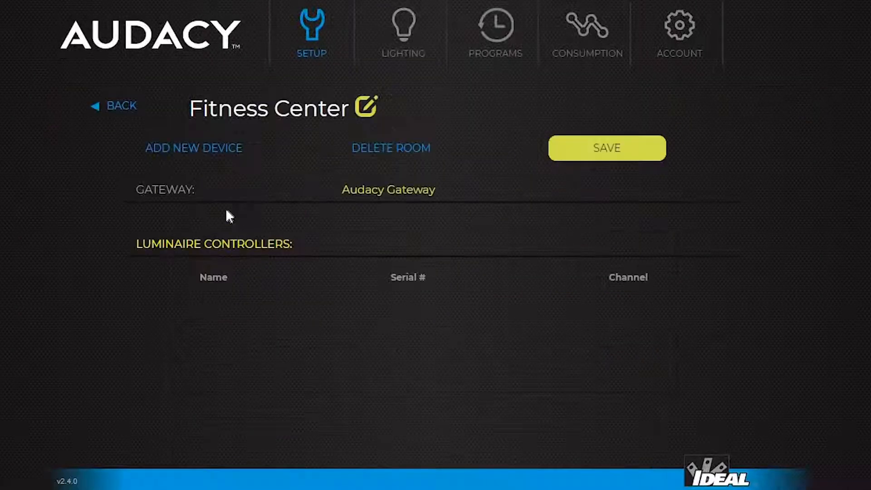
pyautogui.click(187, 154)
pyautogui.write('1')
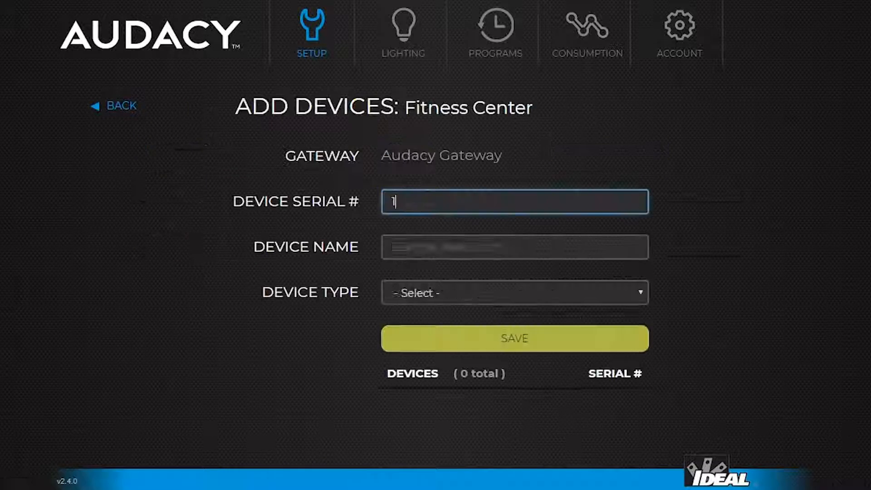
pyautogui.write('10006bc')
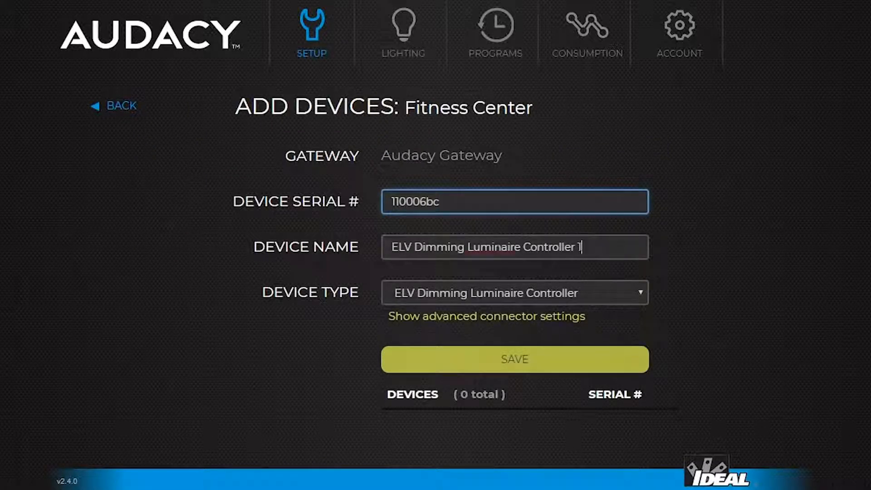
pyautogui.moveTo(581, 247); pyautogui.dragTo(347, 256)
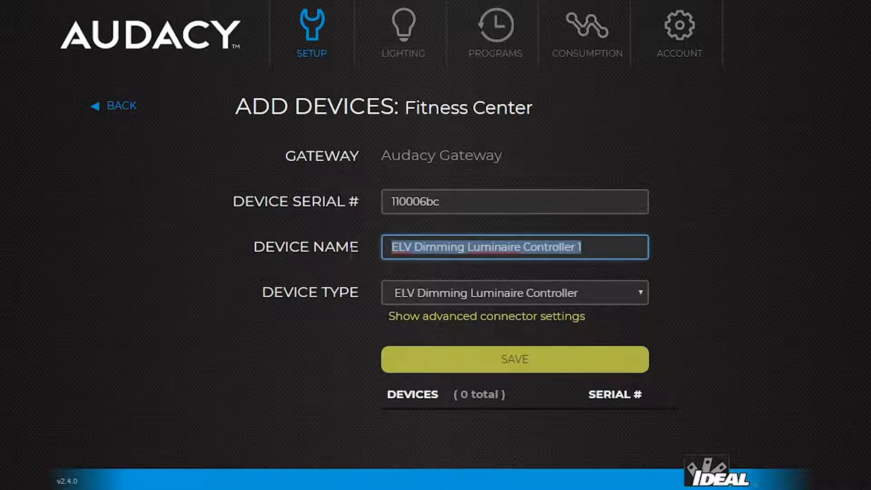
pyautogui.write('Round Fixture')
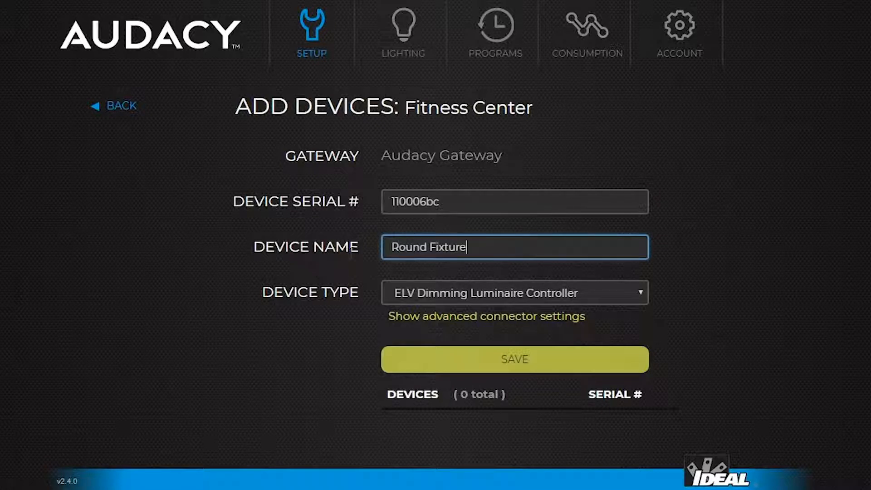
pyautogui.click(527, 357)
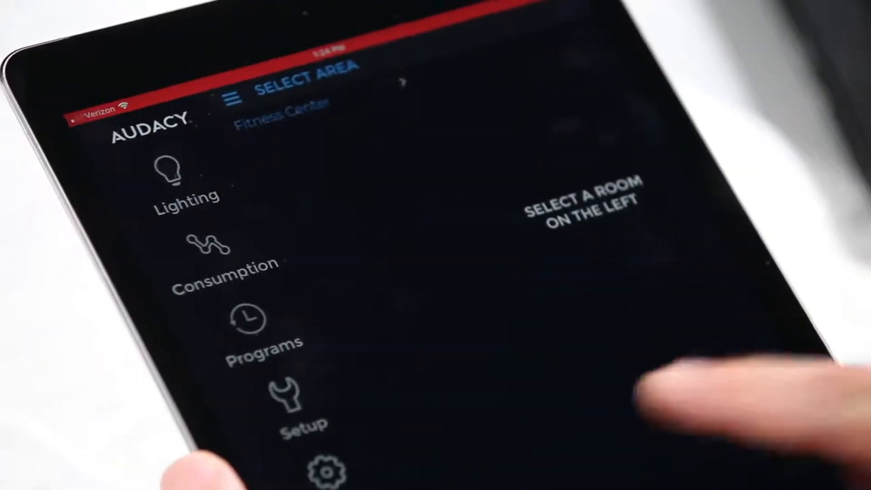
# Step: In the tablet's Setup, add a room named Track under Audacy Gateway
pyautogui.click(279, 402)
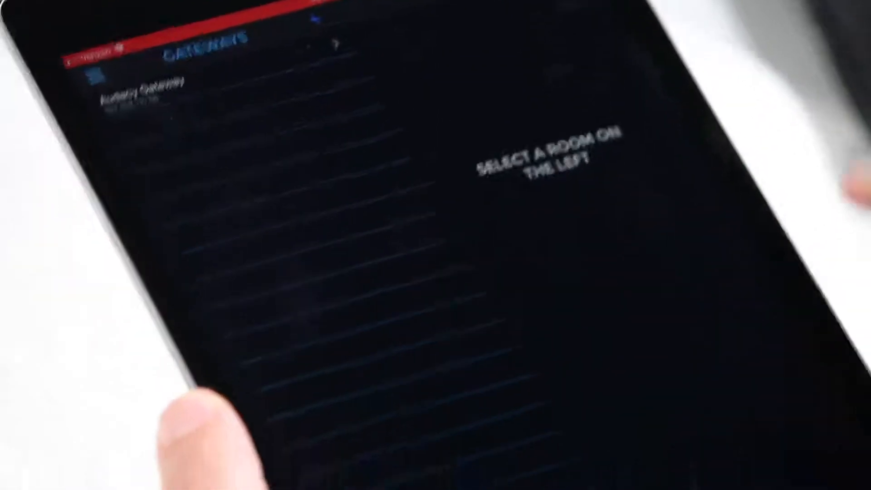
pyautogui.click(140, 152)
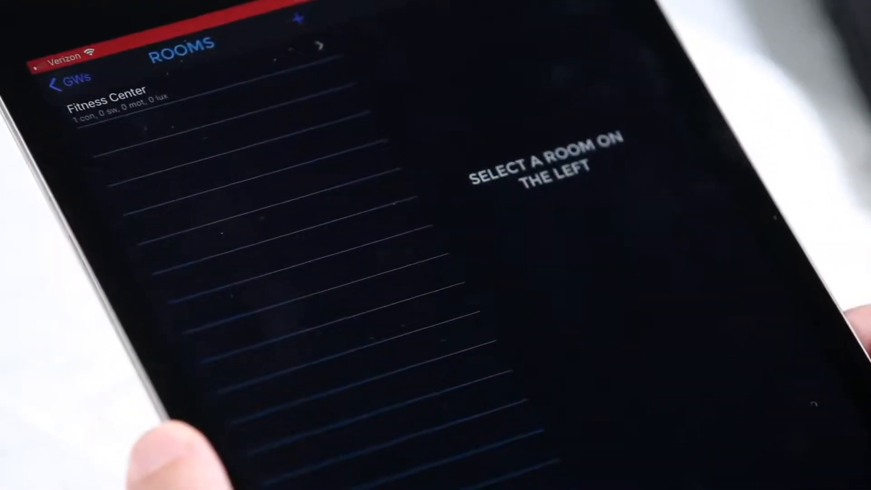
pyautogui.click(294, 25)
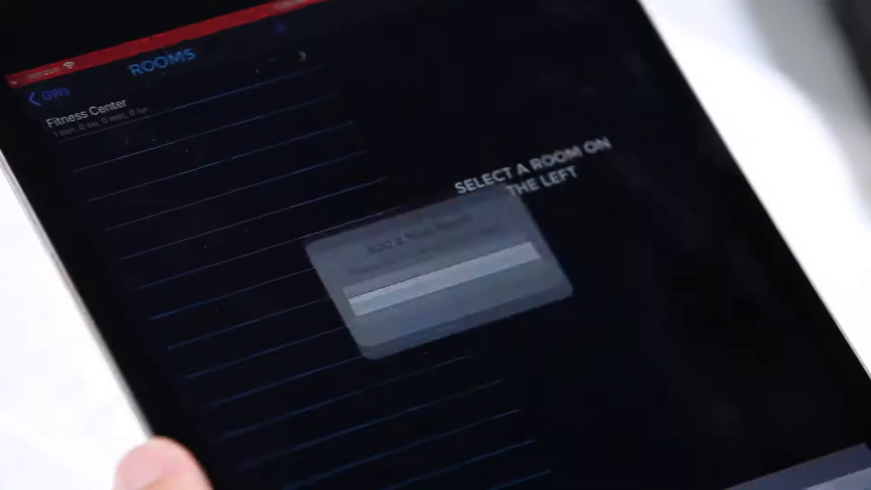
pyautogui.write('Track')
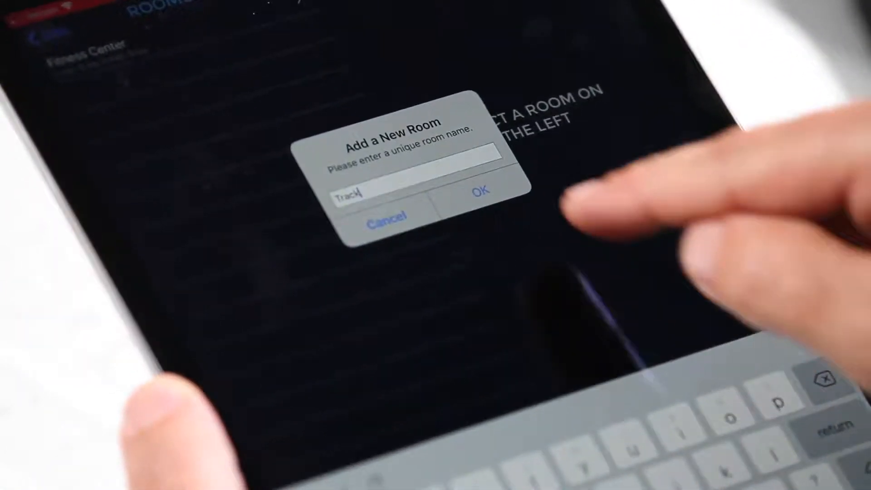
pyautogui.click(477, 231)
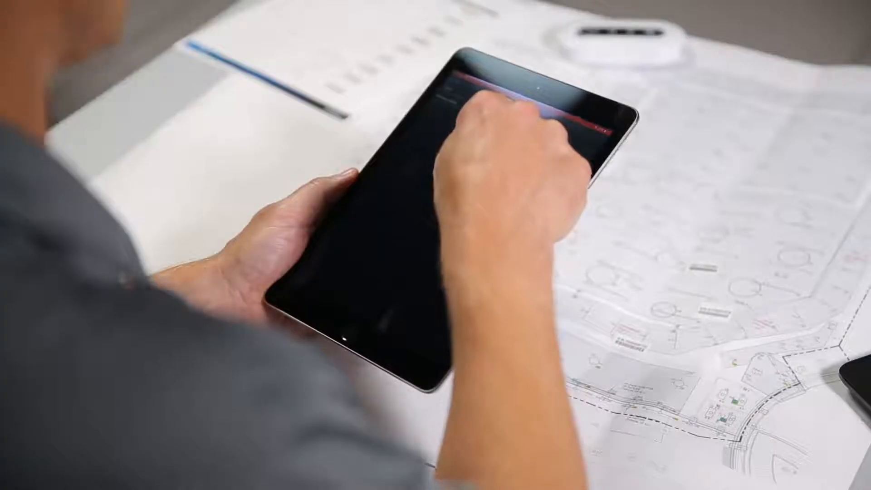
pyautogui.click(465, 111)
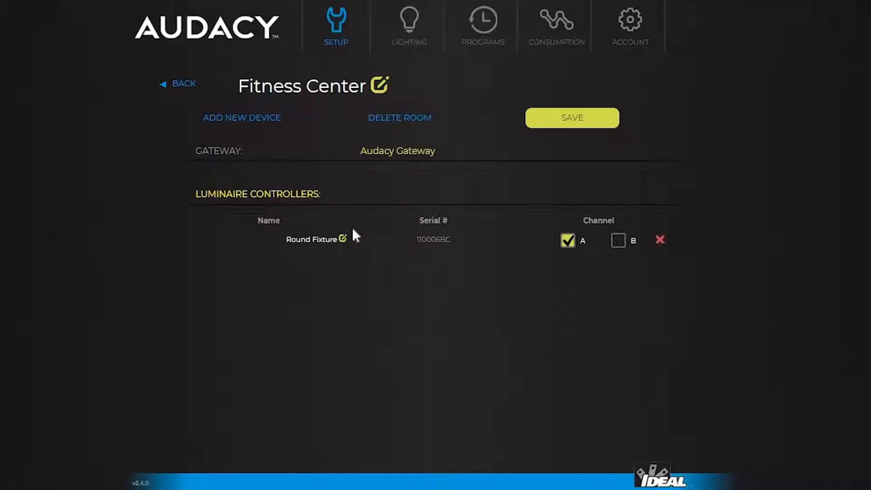
# Step: Rename the Round Fixture controller to Zone 1 and set its voltage to 277 VAC
pyautogui.click(343, 238)
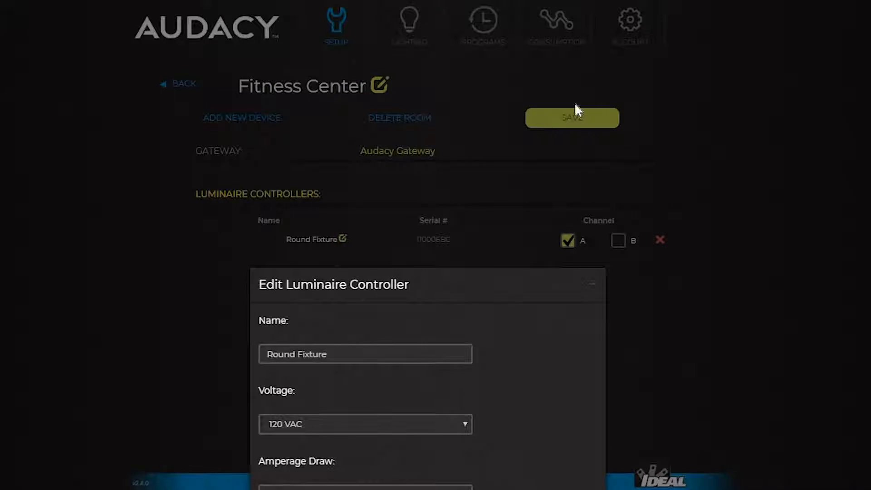
pyautogui.click(381, 88)
pyautogui.press('BackSpace')
pyautogui.press('BackSpace')
pyautogui.press('BackSpace')
pyautogui.press('BackSpace')
pyautogui.press('BackSpace')
pyautogui.press('BackSpace')
pyautogui.press('BackSpace')
pyautogui.press('BackSpace')
pyautogui.press('BackSpace')
pyautogui.press('BackSpace')
pyautogui.press('BackSpace')
pyautogui.press('BackSpace')
pyautogui.press('BackSpace')
pyautogui.write('Zone 1')
pyautogui.click(396, 155)
pyautogui.press('Escape')
pyautogui.click(346, 216)
# Step: Set amperage 0.25 A, power factor .9, luminaire type LED, enable Repeater, and save
pyautogui.click(345, 228)
pyautogui.press('Left')
pyautogui.write('2')
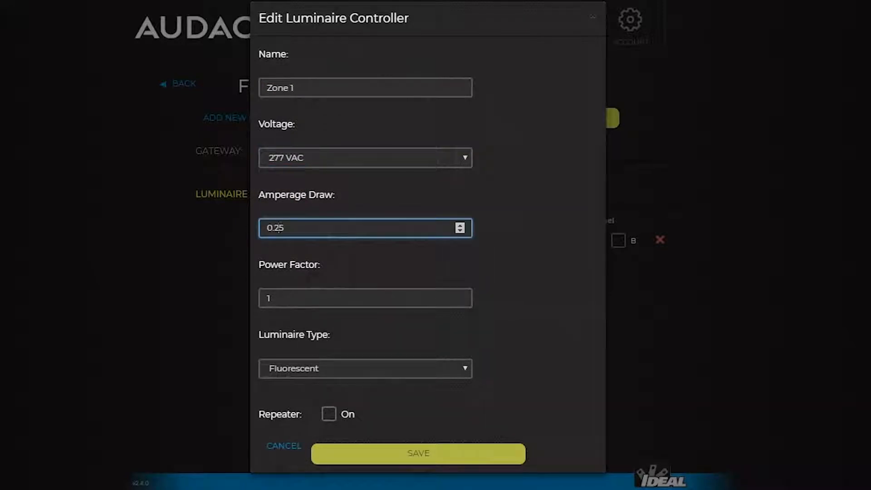
pyautogui.click(341, 304)
pyautogui.press('BackSpace')
pyautogui.write('.9')
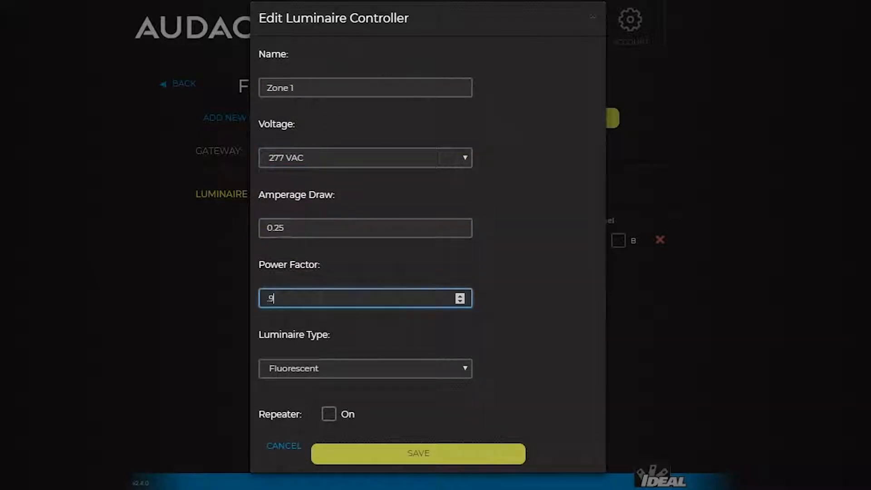
pyautogui.click(362, 369)
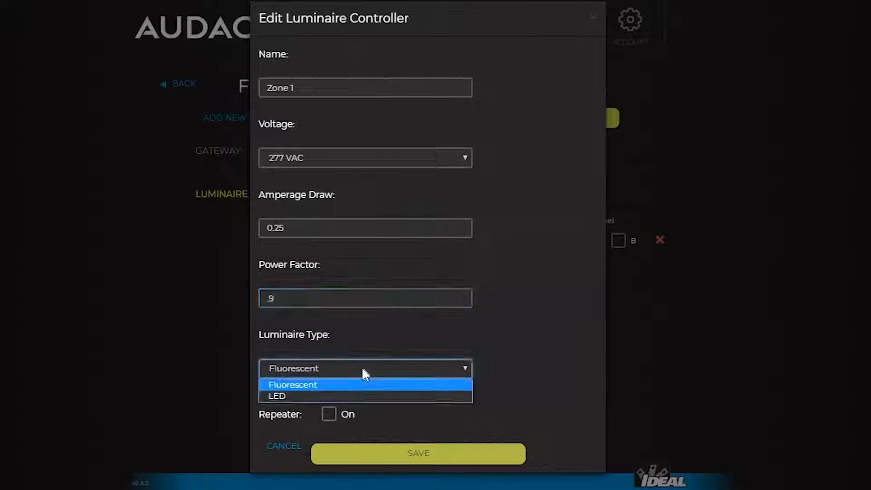
pyautogui.click(307, 396)
pyautogui.click(328, 414)
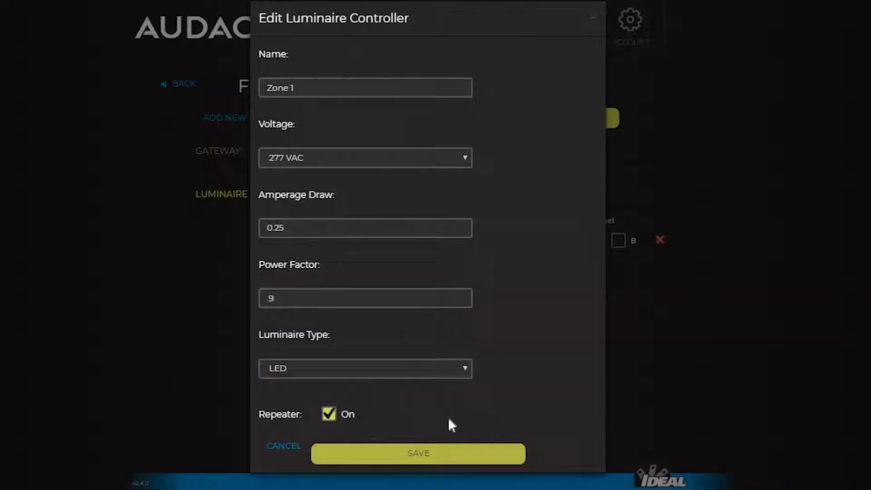
pyautogui.click(419, 455)
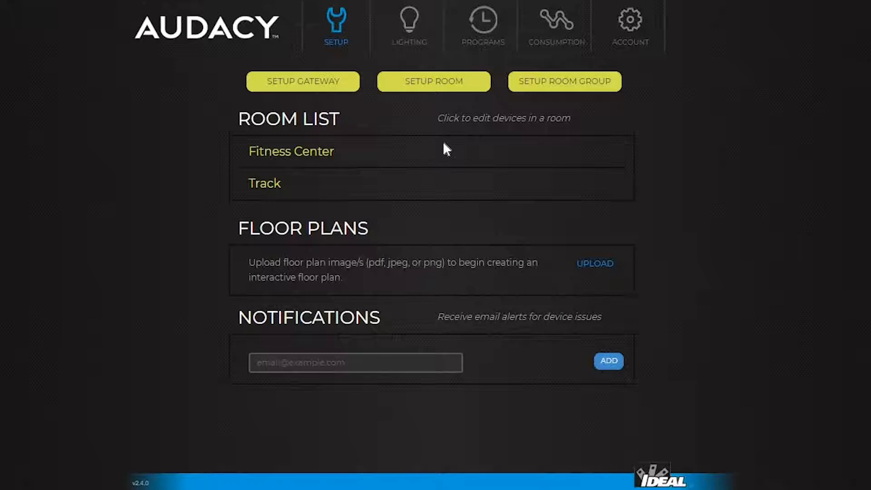
# Step: Assign Fitness Center's motion sensor to Zone 1 and save
pyautogui.click(290, 151)
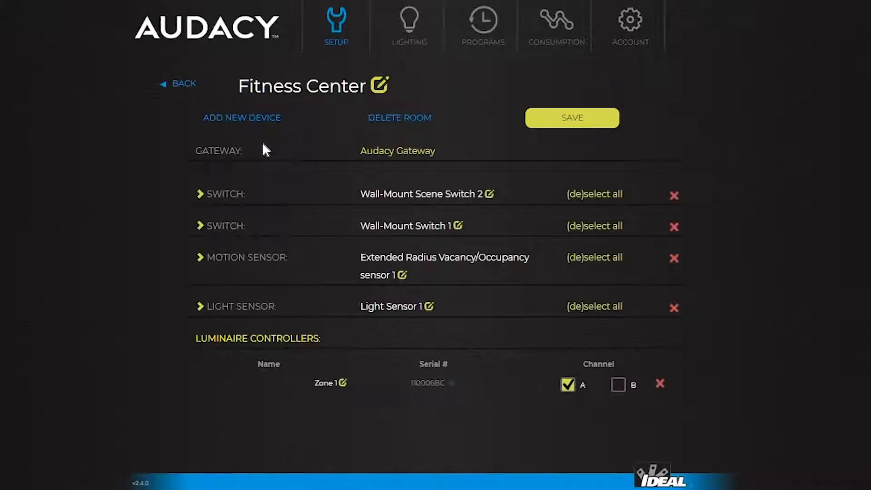
pyautogui.click(200, 258)
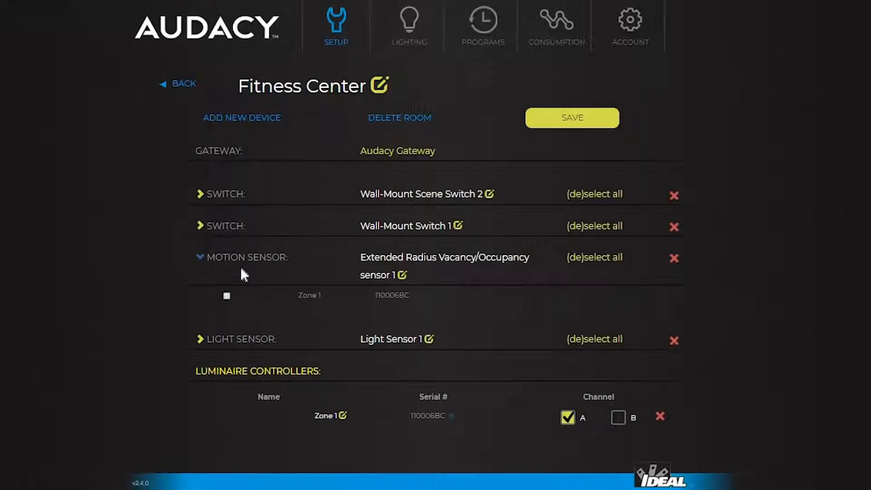
pyautogui.click(227, 296)
pyautogui.click(578, 119)
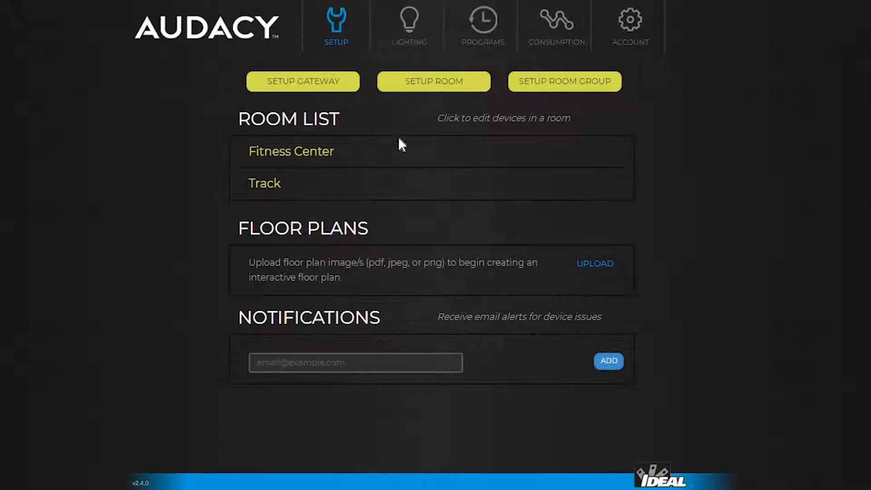
# Step: Assign the light sensor to Zone 1, save, and show the Lighting area list
pyautogui.click(279, 154)
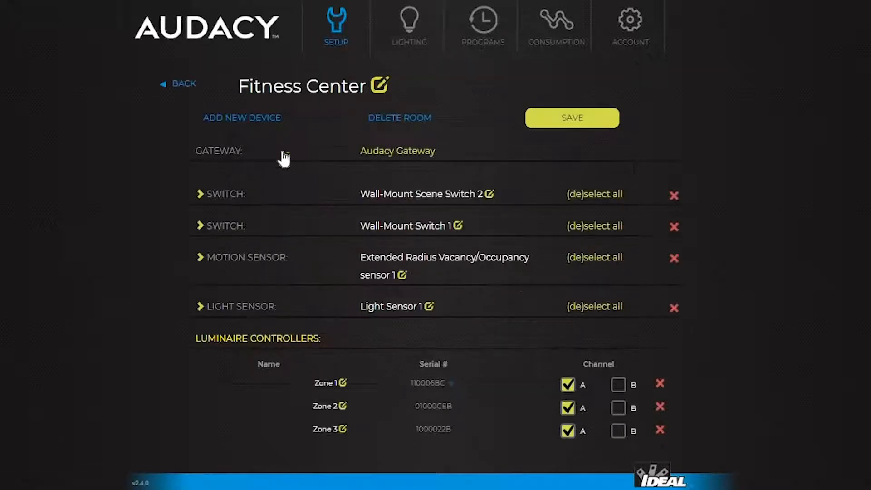
pyautogui.click(198, 306)
pyautogui.scroll(-1, 395, 231)
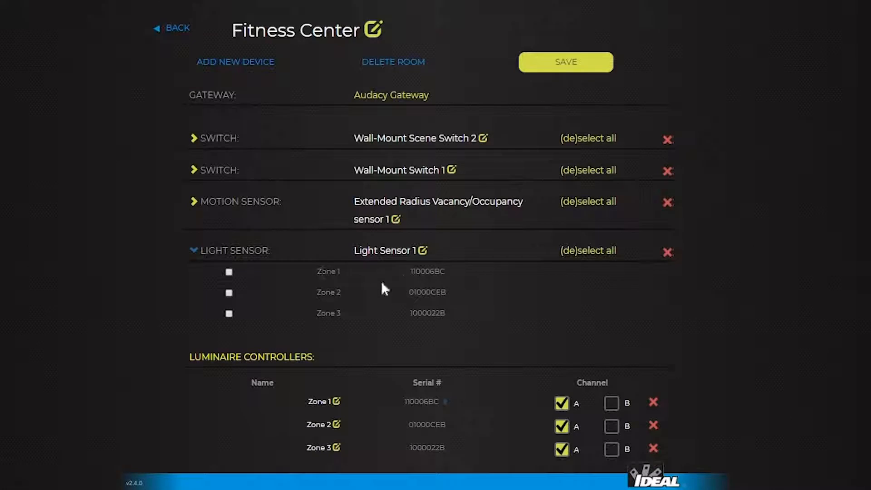
pyautogui.click(229, 272)
pyautogui.click(567, 63)
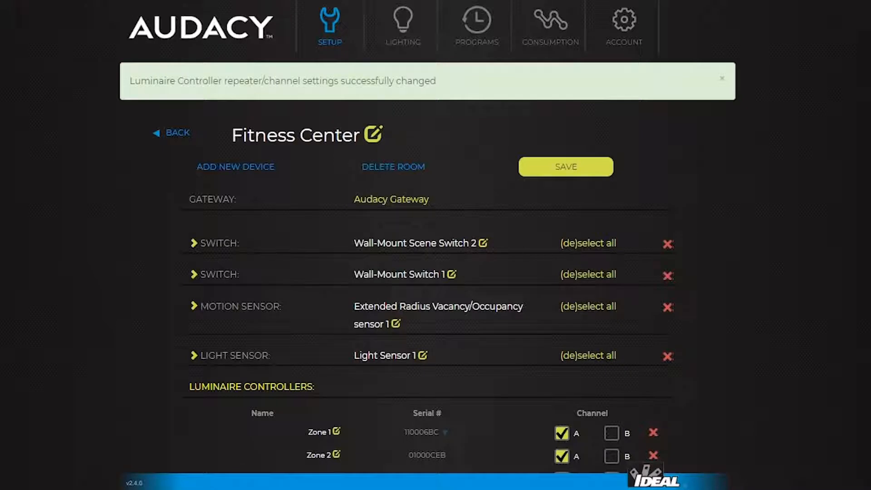
pyautogui.click(396, 31)
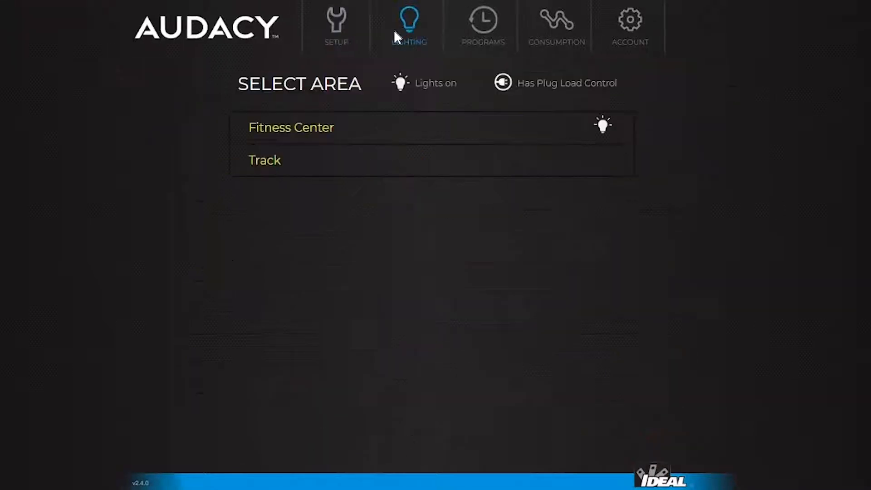
# Step: Set Fitness Center's light sensor LOW to 55 and HIGH to 80, then save
pyautogui.click(291, 134)
pyautogui.scroll(-3, 494, 133)
pyautogui.scroll(-3, 495, 133)
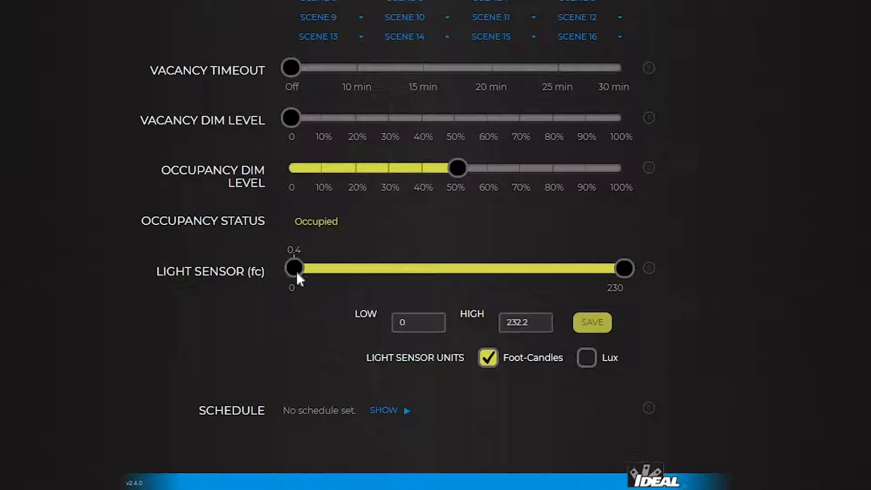
pyautogui.moveTo(337, 278); pyautogui.dragTo(362, 269)
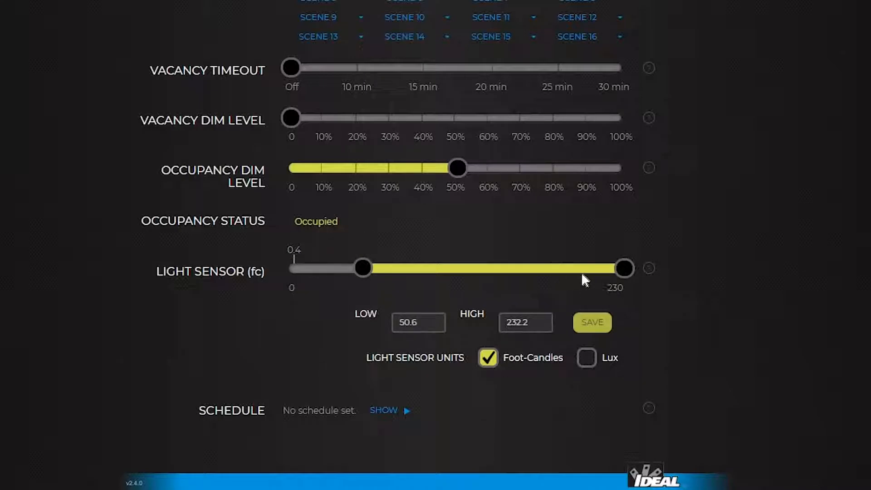
pyautogui.moveTo(619, 271); pyautogui.dragTo(452, 276)
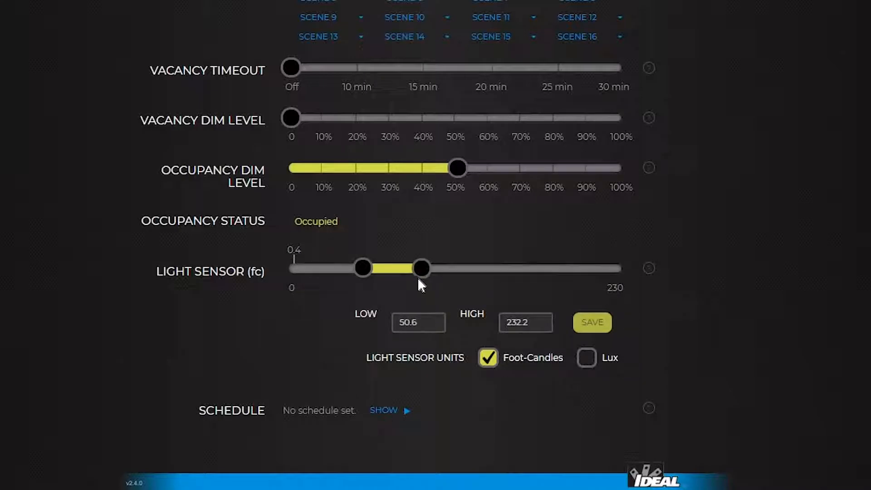
pyautogui.moveTo(417, 323); pyautogui.dragTo(378, 331)
pyautogui.write('55')
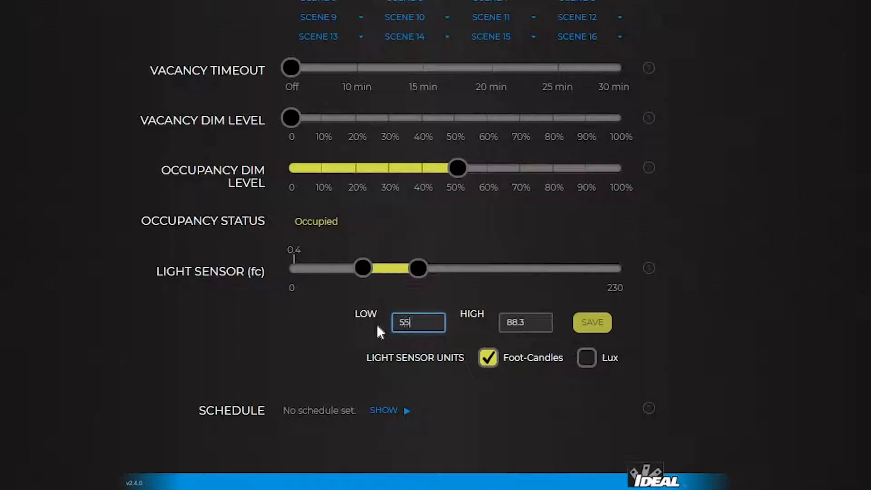
pyautogui.moveTo(533, 323); pyautogui.dragTo(483, 316)
pyautogui.write('80')
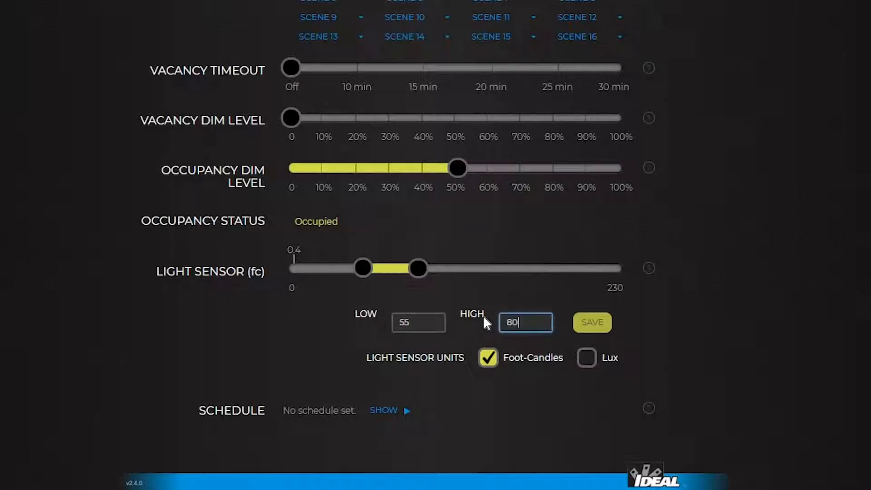
pyautogui.click(594, 325)
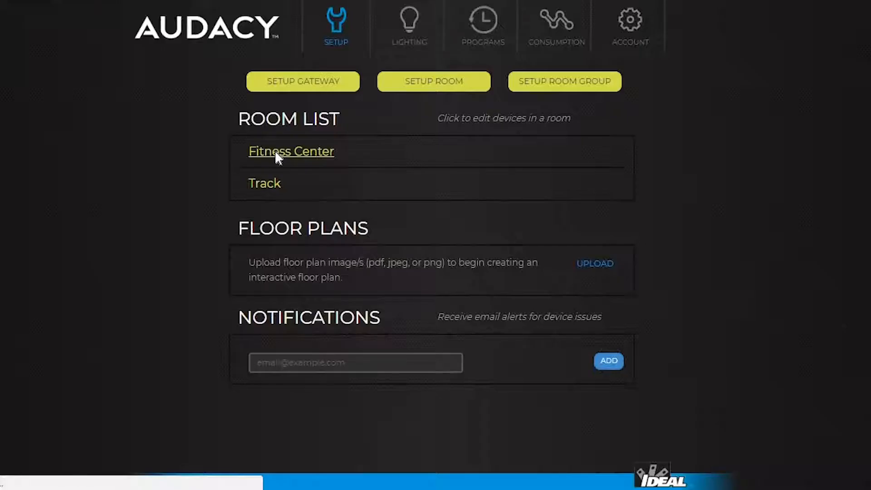
# Step: Tie Wall-Mount Switch 1 to Zone 1 only, leaving Scene Switch 2 on all zones, and save
pyautogui.click(274, 150)
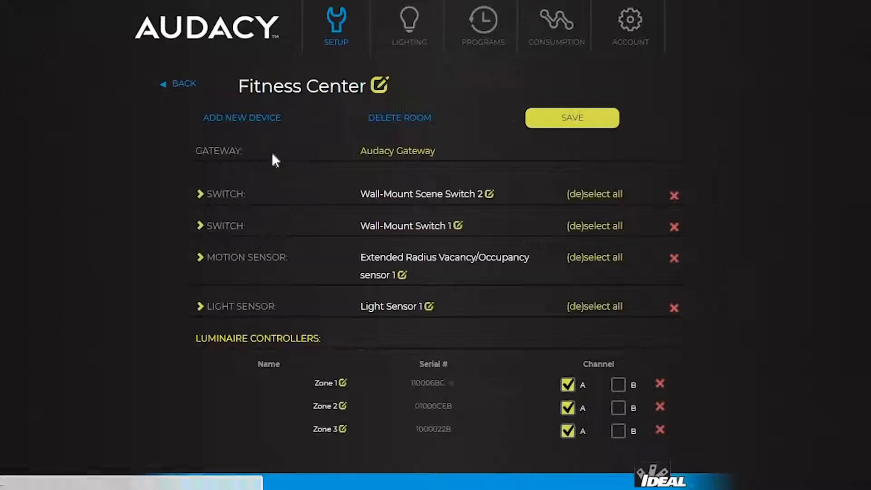
pyautogui.click(200, 194)
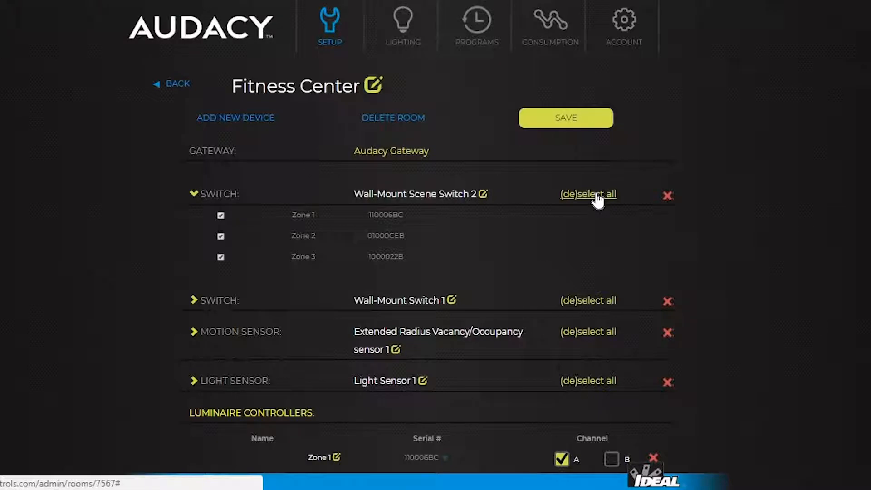
pyautogui.click(195, 300)
pyautogui.click(220, 321)
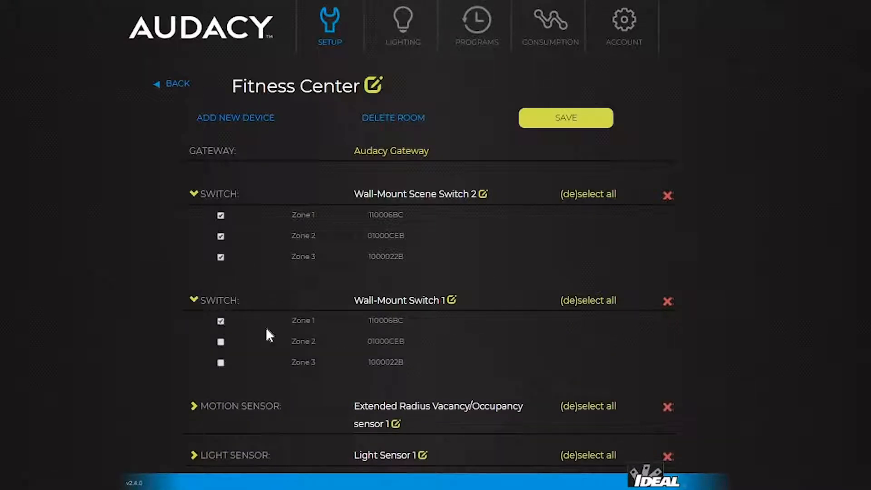
pyautogui.click(573, 123)
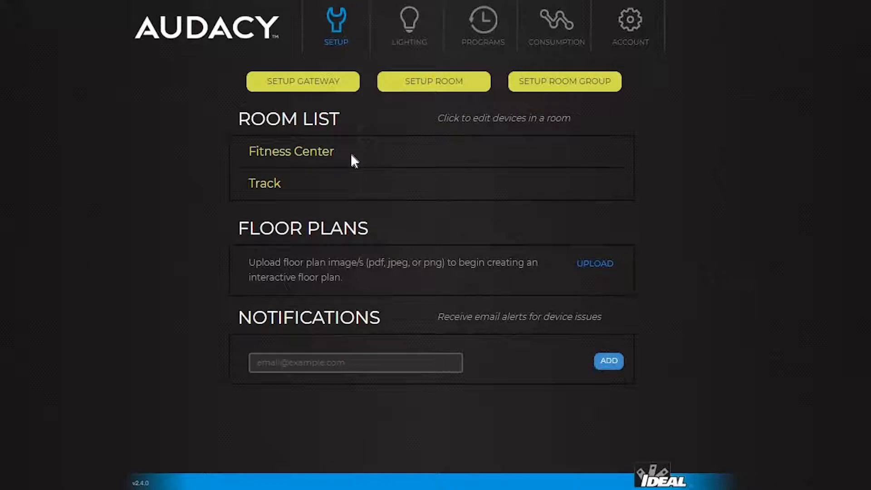
# Step: Add device serial ff040001 named 'Virtual Switch round fixture' to Fitness Center and save
pyautogui.click(289, 153)
pyautogui.click(254, 119)
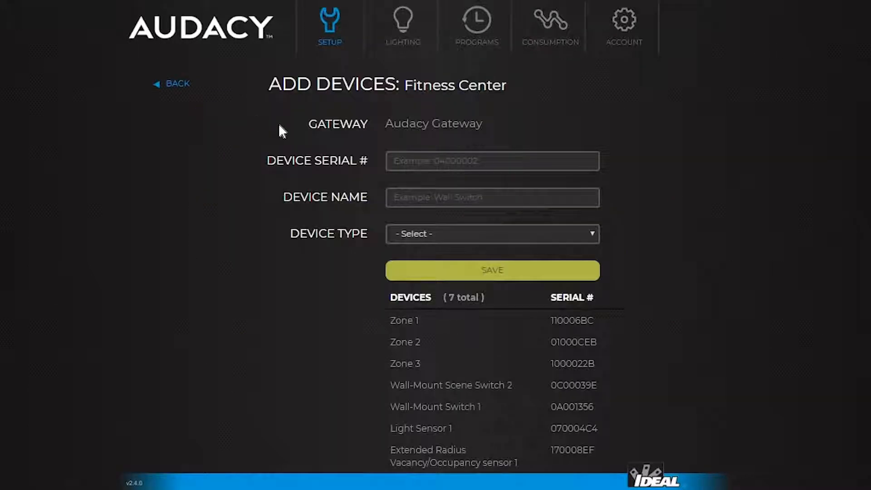
pyautogui.click(430, 161)
pyautogui.write('ff04')
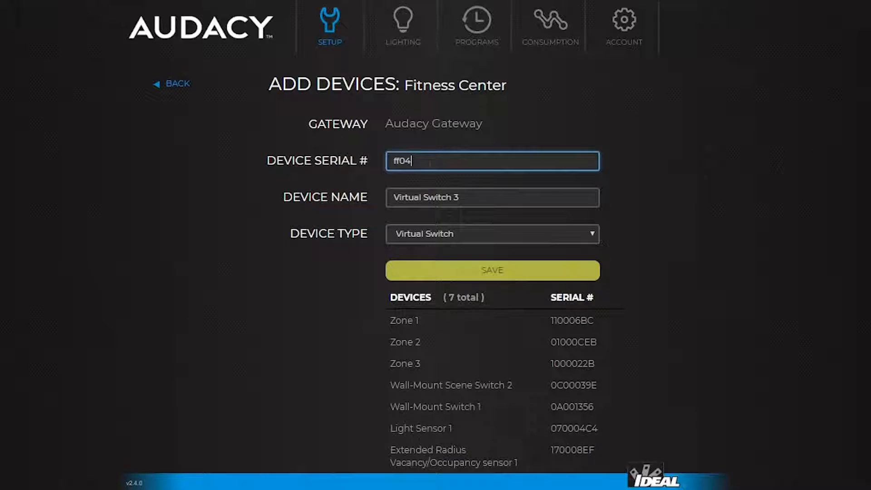
pyautogui.write('0001')
pyautogui.press('Tab')
pyautogui.write('Virtual Swi')
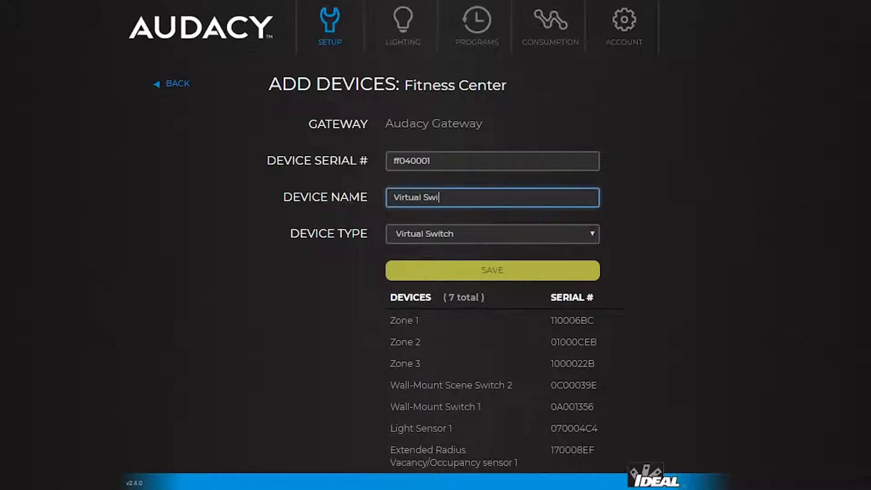
pyautogui.write('tch round fixture')
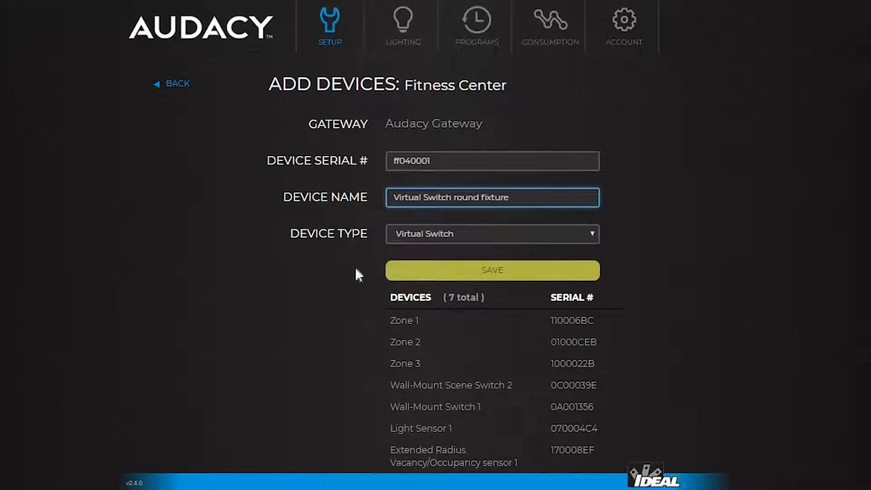
pyautogui.click(502, 272)
pyautogui.click(176, 133)
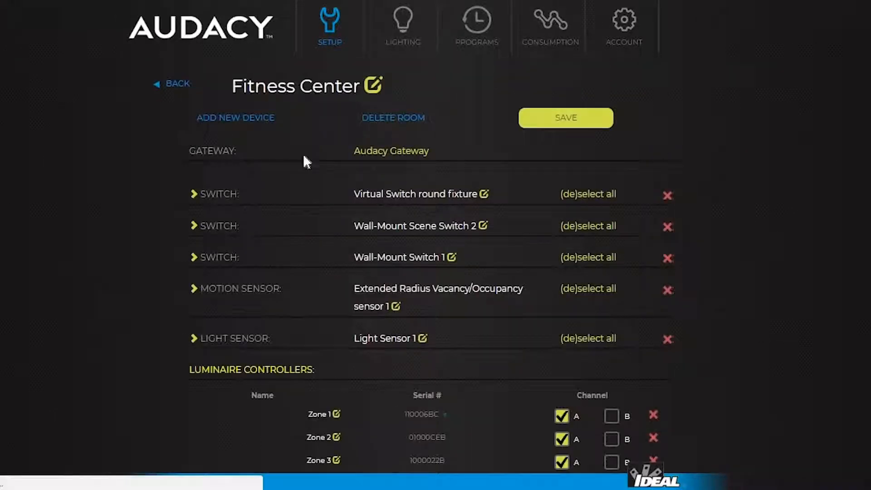
# Step: Tie Virtual Switch round fixture to Zone 1, save, and show the Lighting area list
pyautogui.click(194, 197)
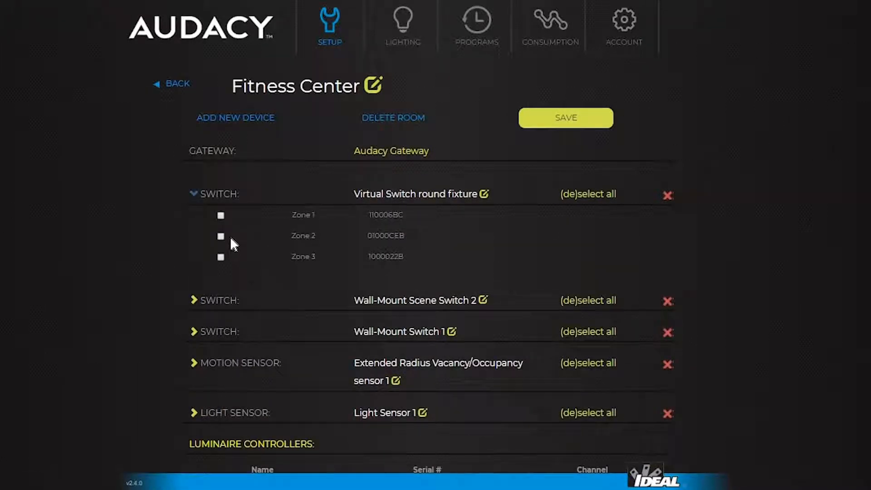
pyautogui.click(221, 216)
pyautogui.click(573, 119)
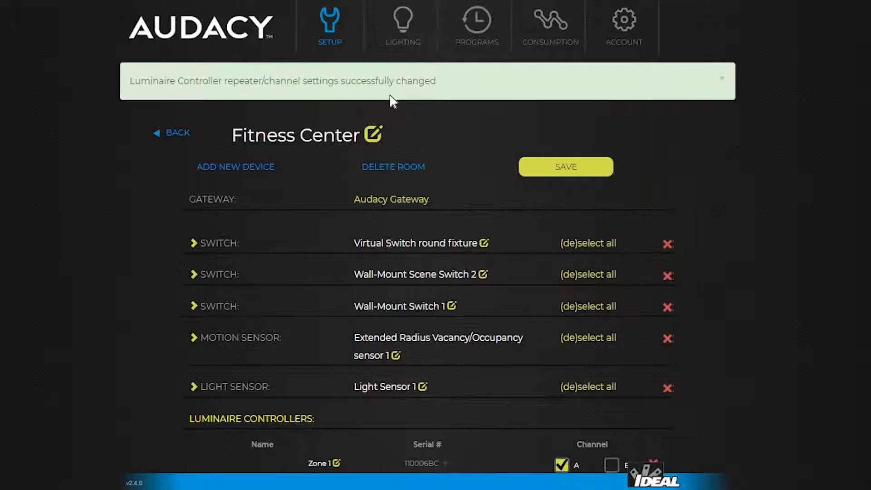
pyautogui.click(403, 25)
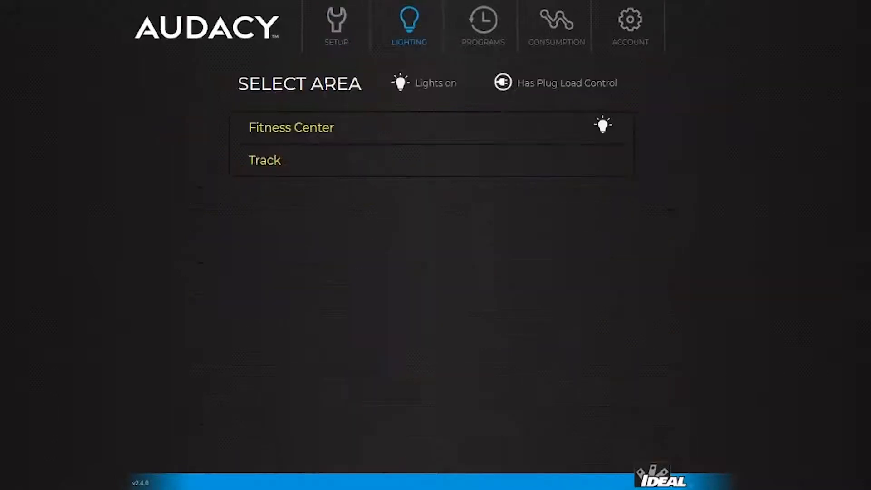
# Step: Select the Fitness Center's Virtual Switch round fixture, switch it off, then set it to 50%
pyautogui.click(288, 132)
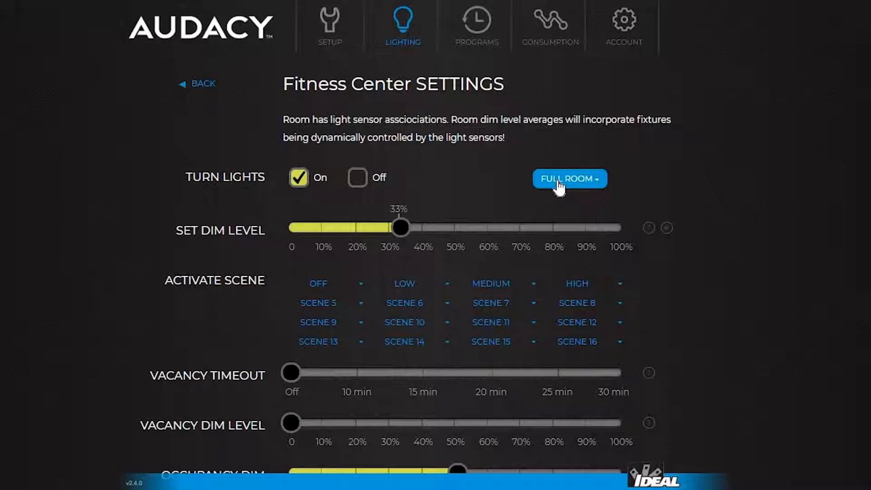
pyautogui.click(595, 184)
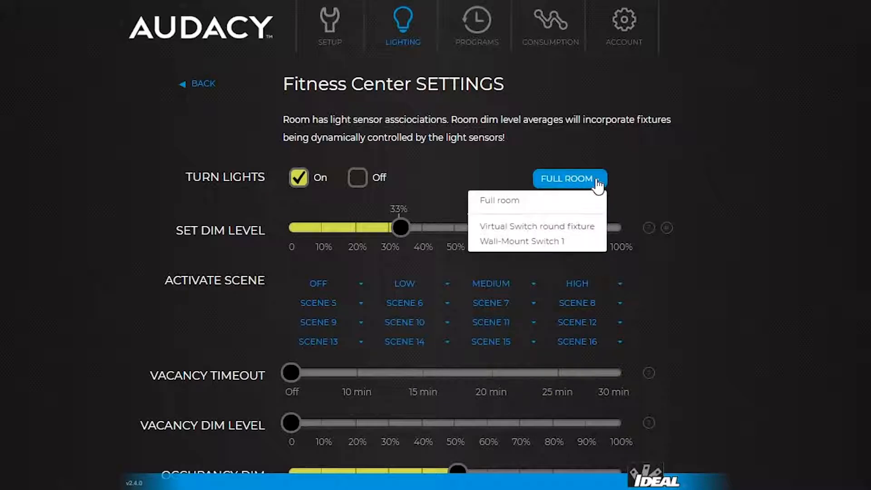
pyautogui.click(540, 227)
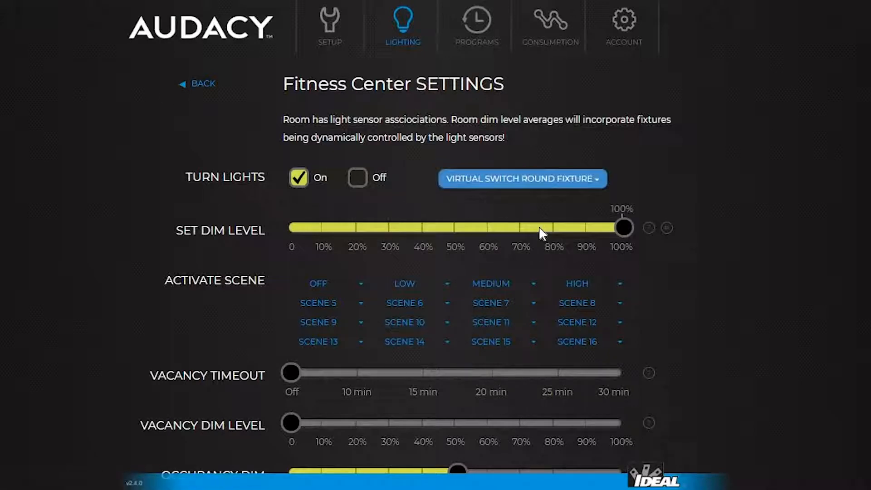
pyautogui.click(358, 179)
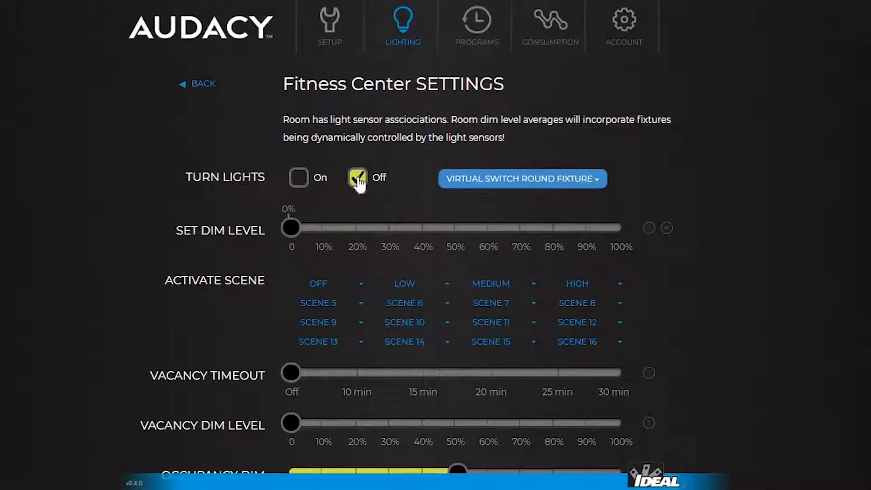
pyautogui.click(456, 248)
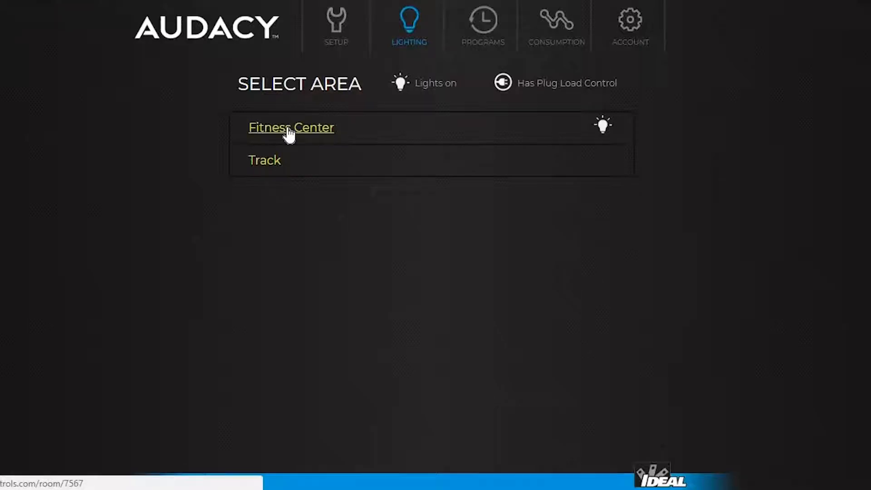
# Step: Save the Fitness Center's current lighting as its Low scene
pyautogui.click(287, 127)
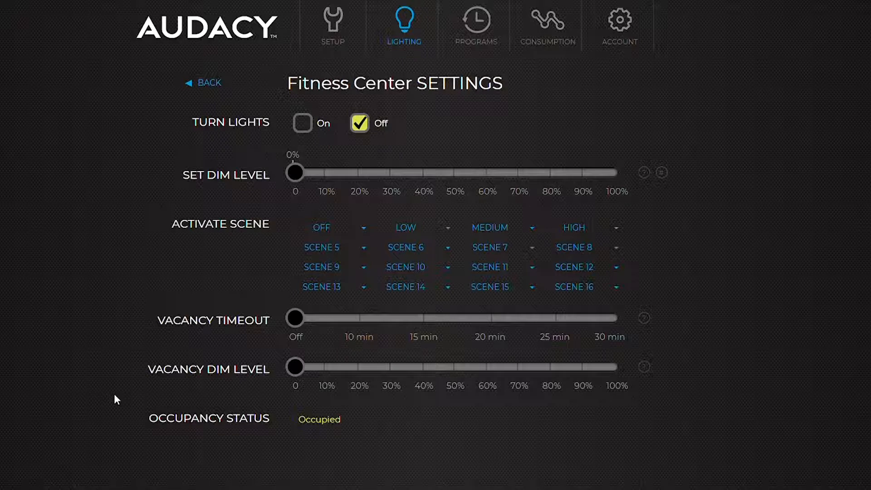
pyautogui.click(447, 229)
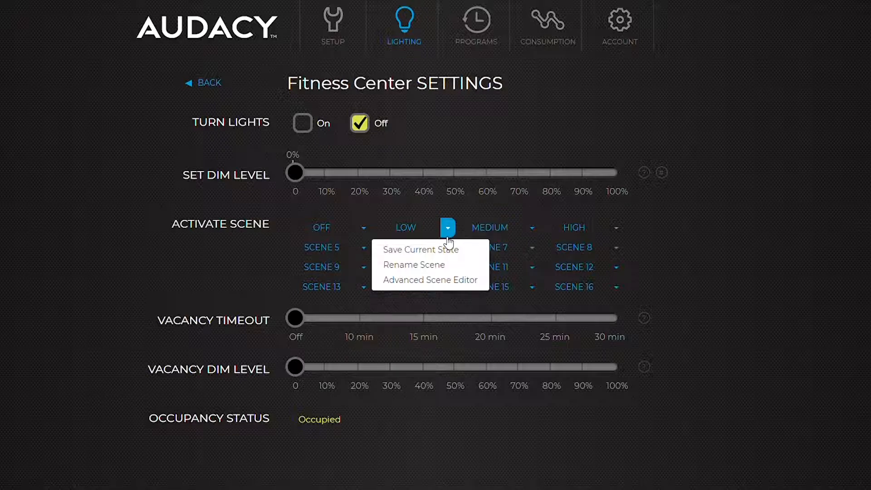
pyautogui.click(444, 253)
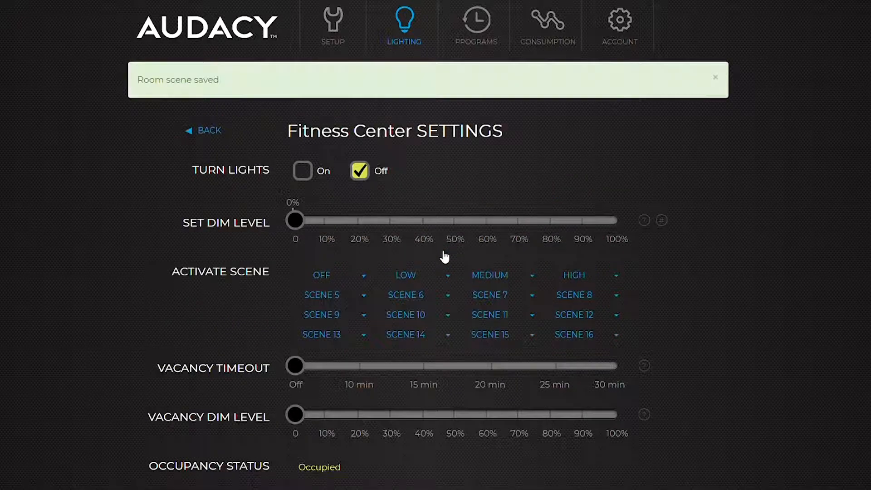
# Step: In the Low scene's Advanced Scene Editor, set Zone 1 to 30%, Zone 2 to 79%, Zone 3 to 10%, and save
pyautogui.click(447, 275)
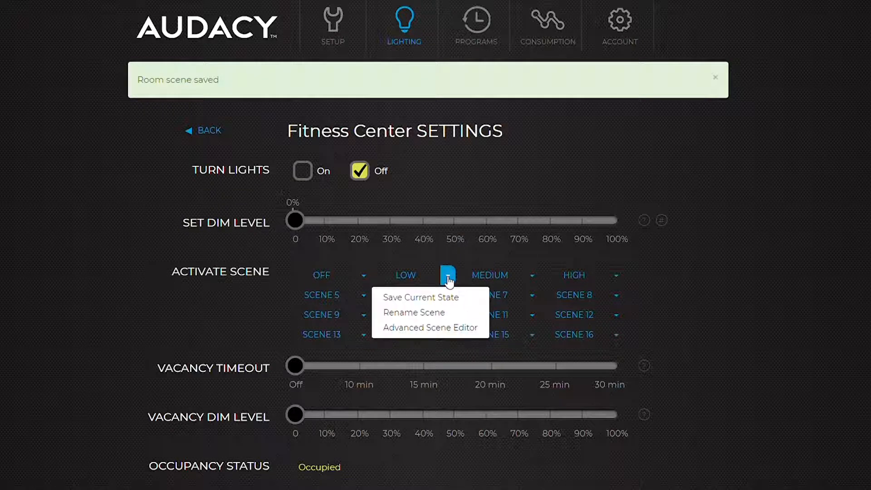
pyautogui.click(441, 332)
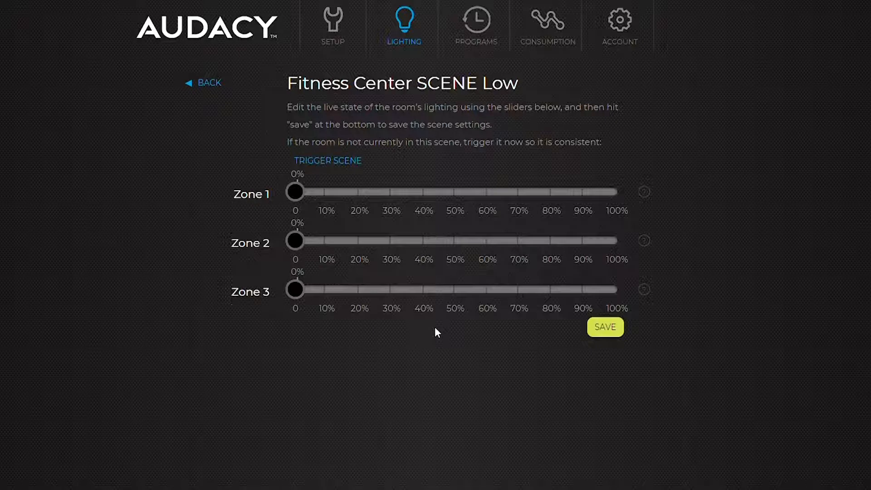
pyautogui.click(338, 163)
pyautogui.click(394, 214)
pyautogui.moveTo(295, 241); pyautogui.dragTo(555, 249)
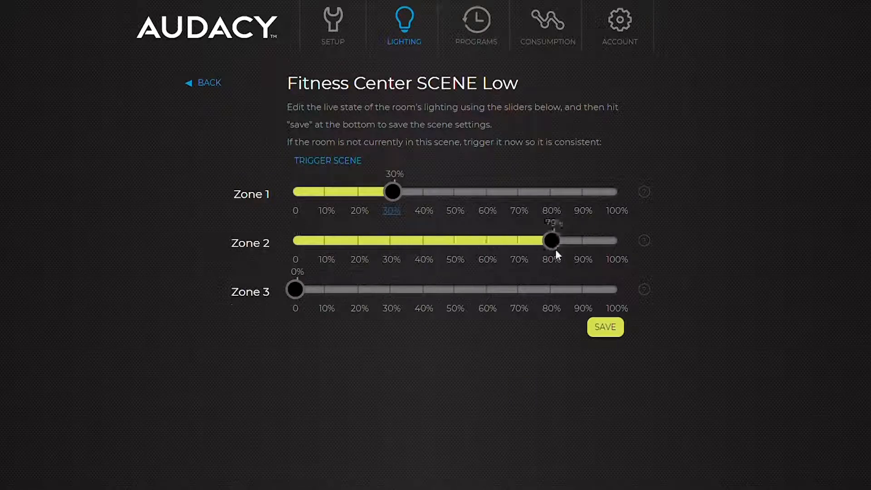
pyautogui.click(327, 289)
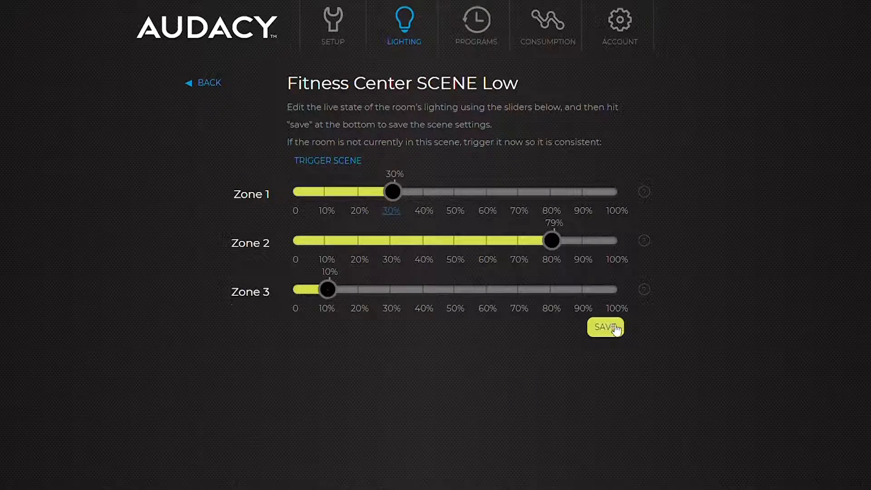
pyautogui.click(605, 327)
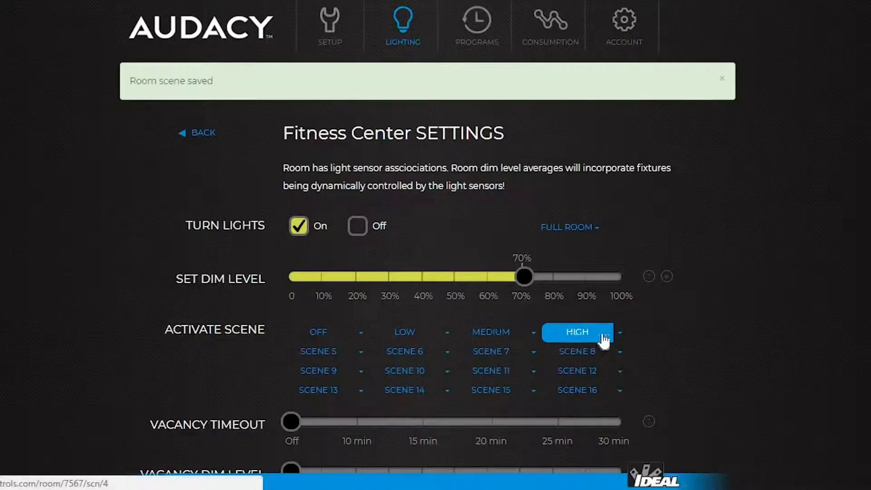
# Step: Rename the Fitness Center's Low scene to 'Presentation Mode'
pyautogui.click(447, 333)
pyautogui.click(431, 368)
pyautogui.click(425, 343)
pyautogui.write('Presentation Mo')
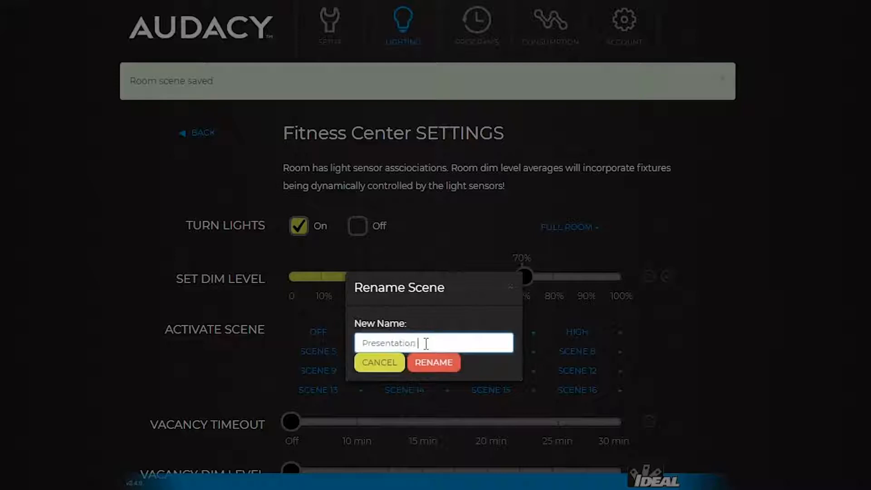
pyautogui.write('de')
pyautogui.click(435, 363)
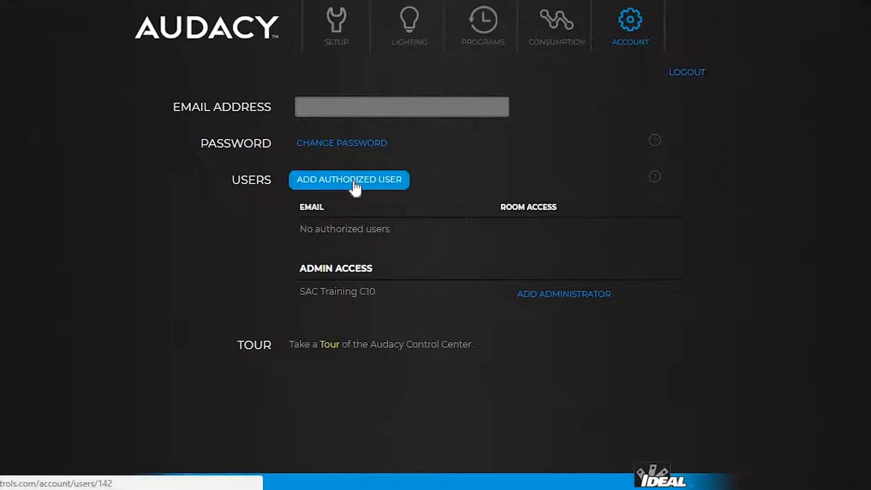
# Step: Add an authorized user by e-mail with Track room access, then enter another user's e-mail as administrator
pyautogui.click(355, 183)
pyautogui.click(493, 123)
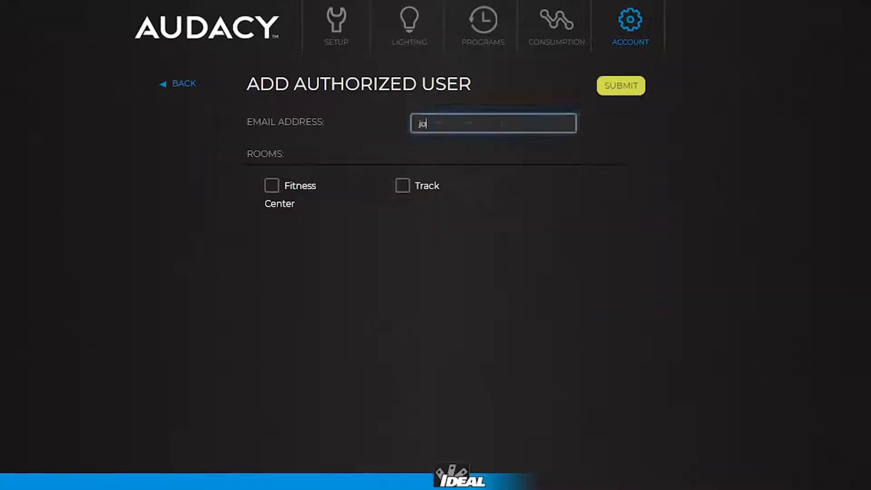
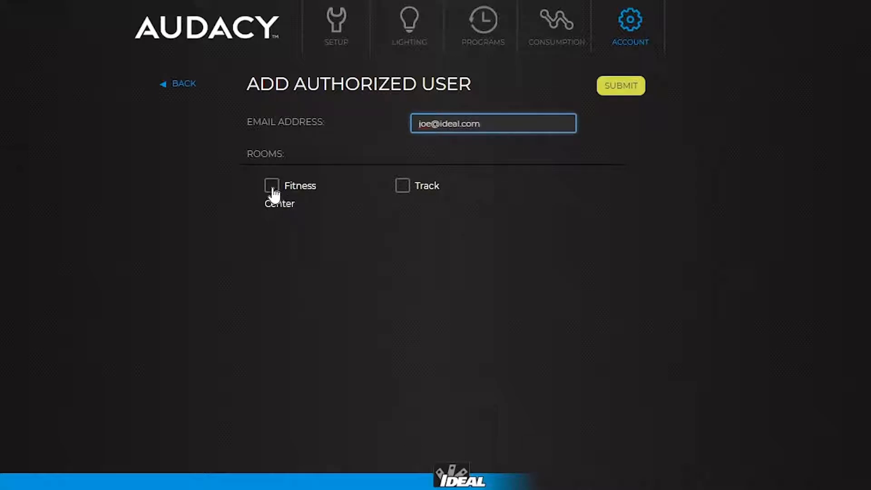
pyautogui.click(402, 186)
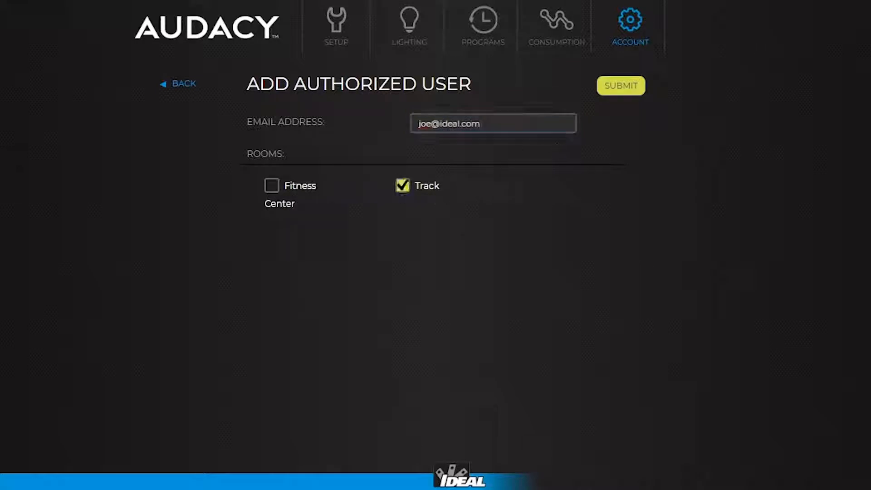
pyautogui.click(620, 87)
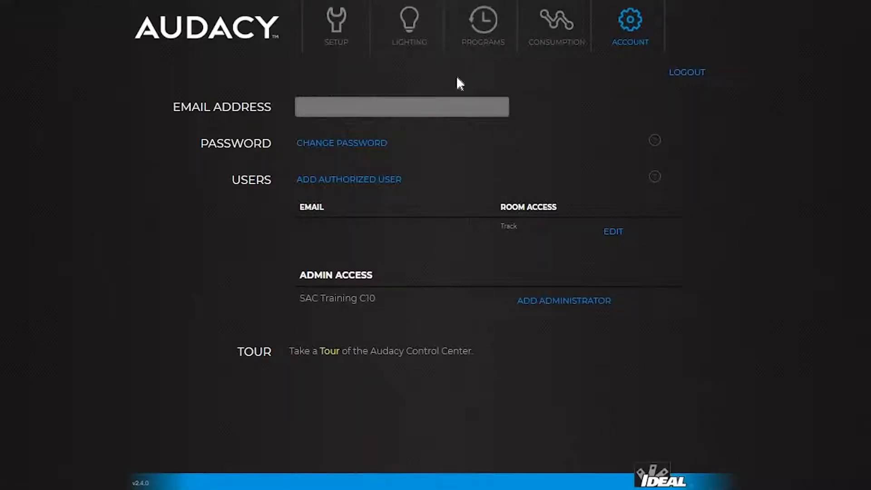
pyautogui.click(558, 302)
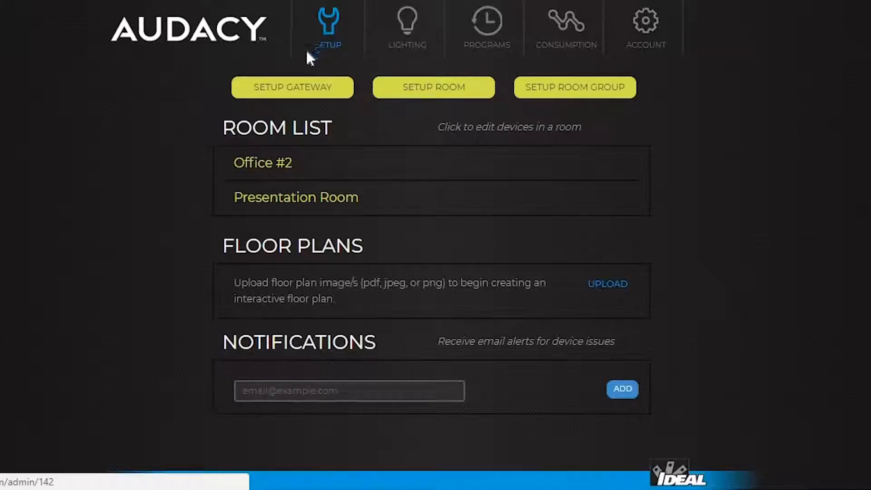
# Step: Upload the 'Floor Plan' image under Floor Plans and open its thumbnail
pyautogui.click(603, 286)
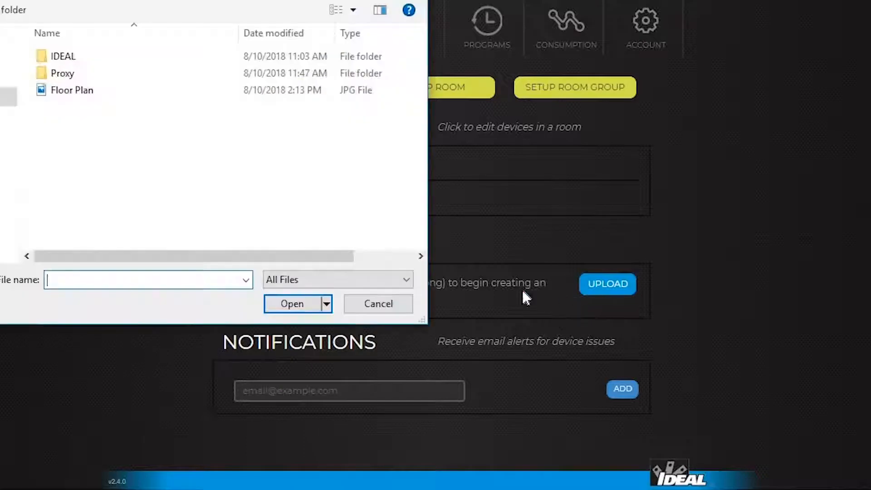
pyautogui.click(68, 91)
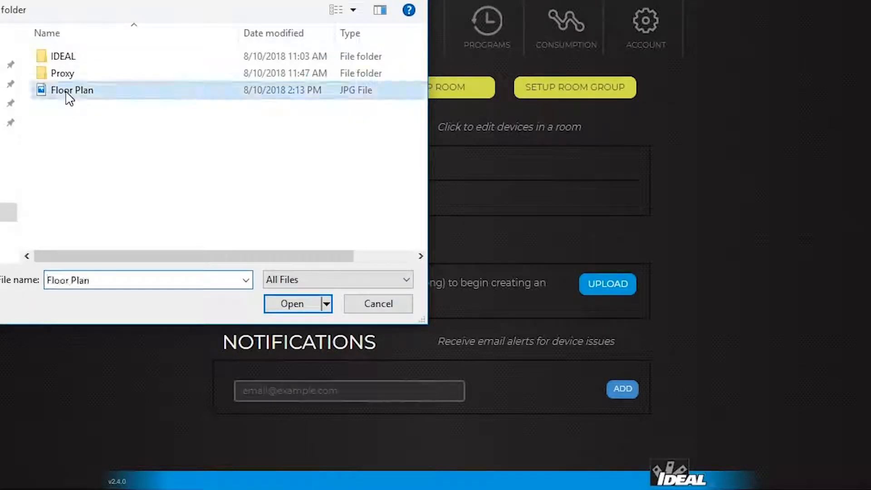
pyautogui.click(299, 303)
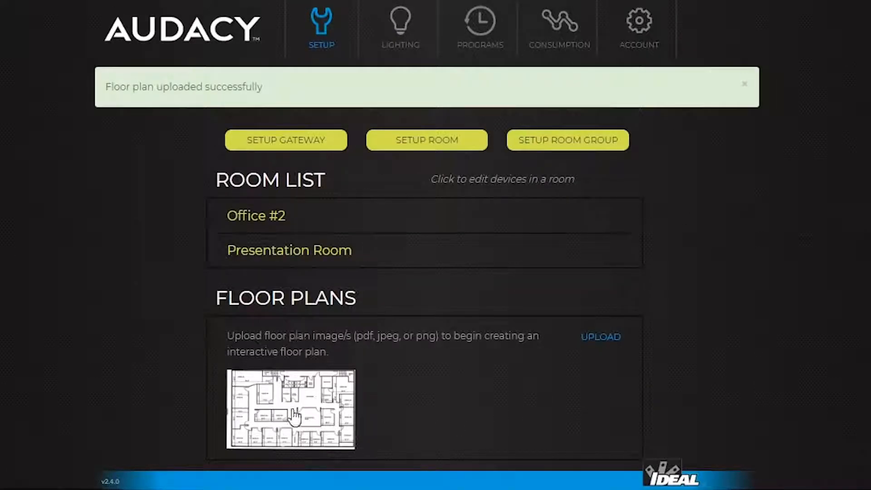
pyautogui.click(293, 421)
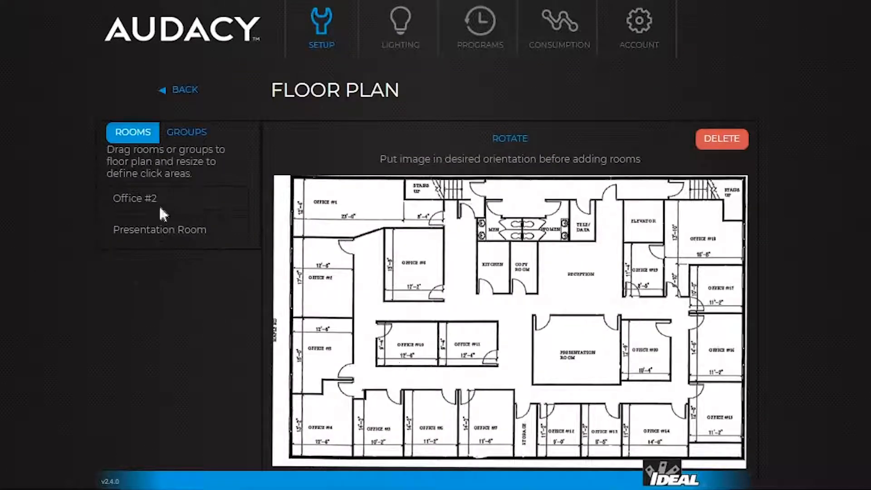
# Step: Map Office #2 and the Presentation Room onto their rooms on the floor plan
pyautogui.moveTo(132, 199); pyautogui.dragTo(355, 299)
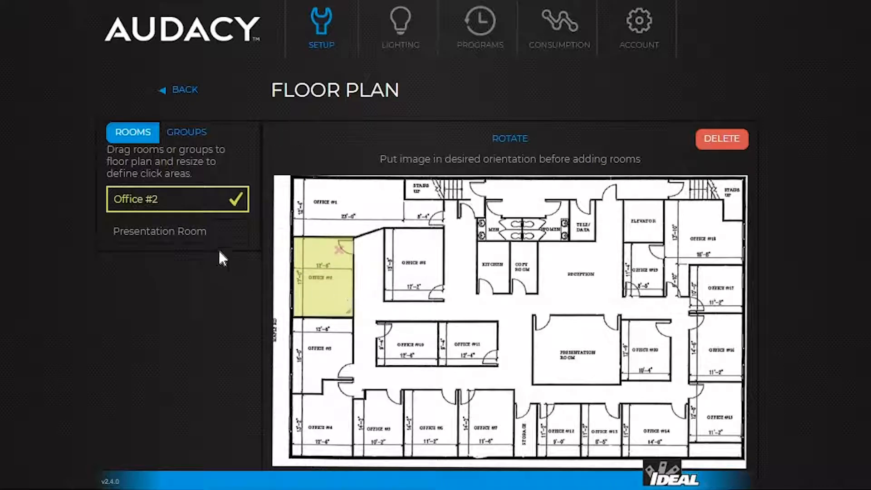
pyautogui.moveTo(159, 231); pyautogui.dragTo(629, 370)
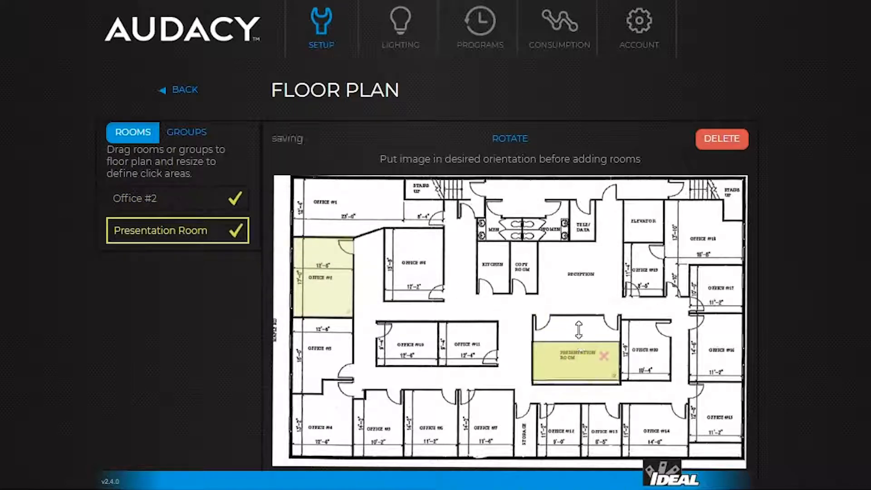
pyautogui.moveTo(580, 334); pyautogui.dragTo(580, 314)
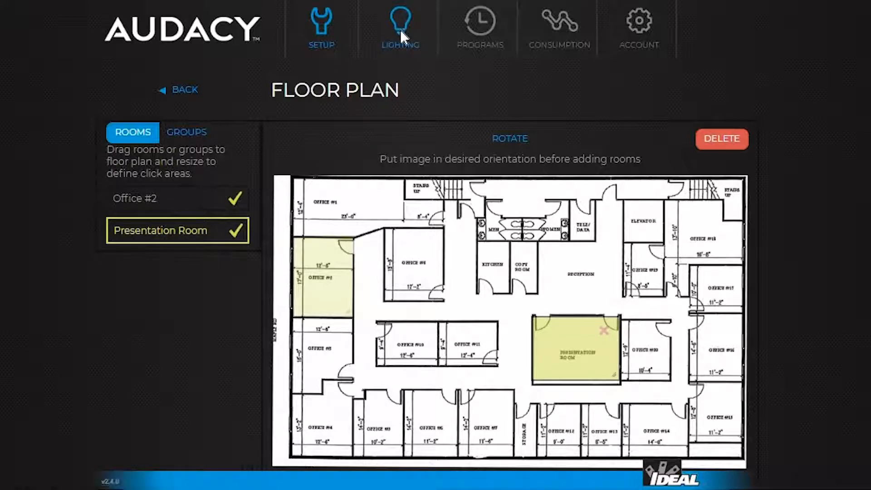
# Step: Open Office #2's lighting settings from the Lighting floor plan view
pyautogui.click(400, 31)
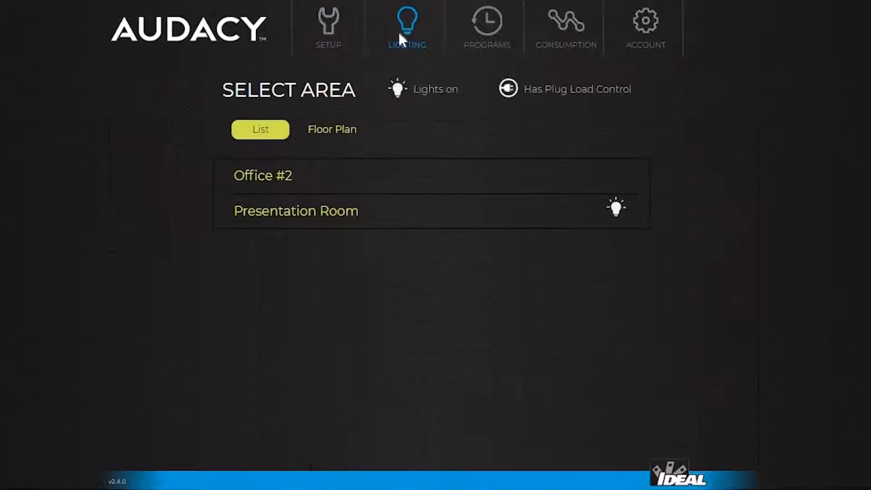
pyautogui.click(333, 128)
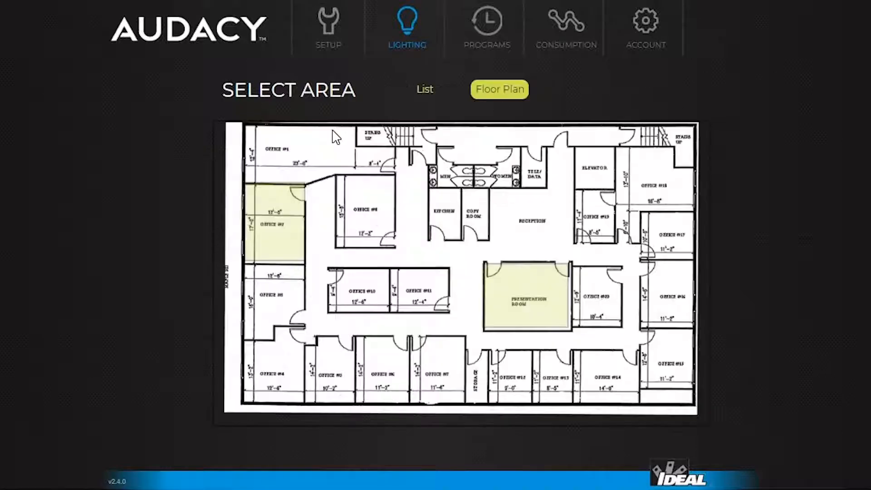
pyautogui.click(274, 235)
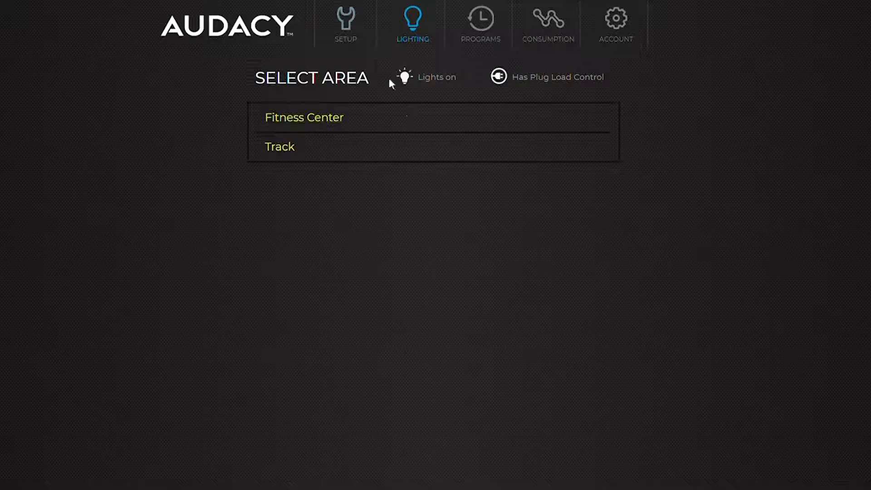
# Step: Create a room group named 'Entire Building' containing Fitness Center and Track
pyautogui.click(348, 34)
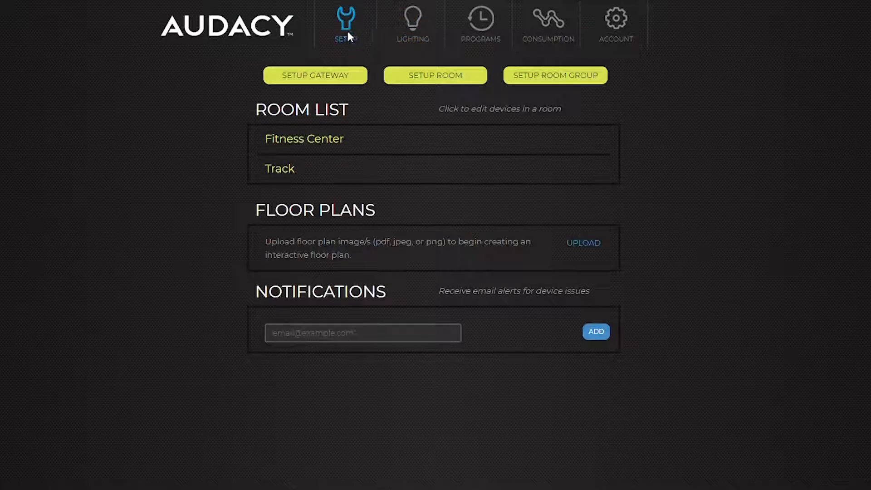
pyautogui.click(550, 78)
pyautogui.click(451, 120)
pyautogui.write('Entire Building')
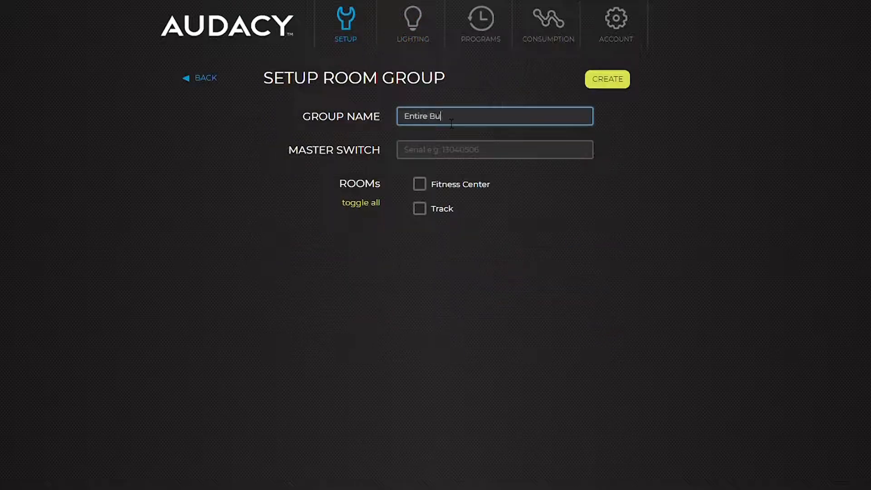
pyautogui.click(419, 183)
pyautogui.click(425, 216)
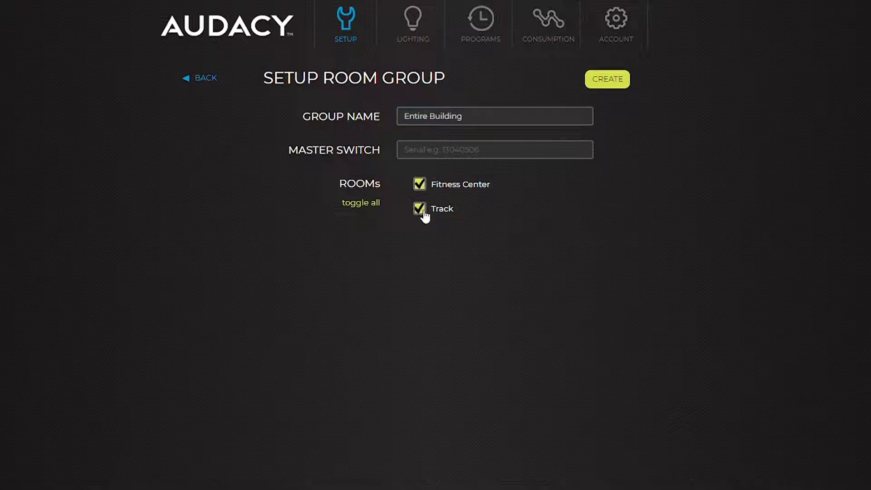
pyautogui.click(607, 85)
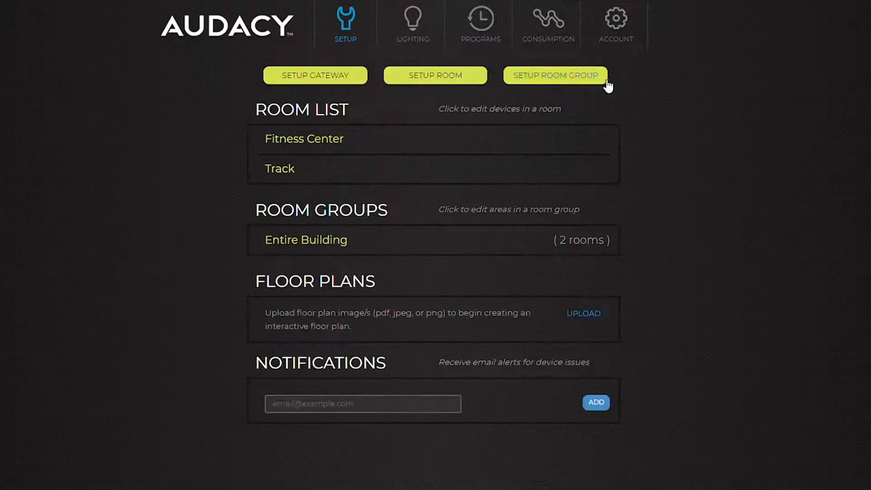
# Step: Turn the Entire Building group's lights on at 50% dim
pyautogui.click(413, 32)
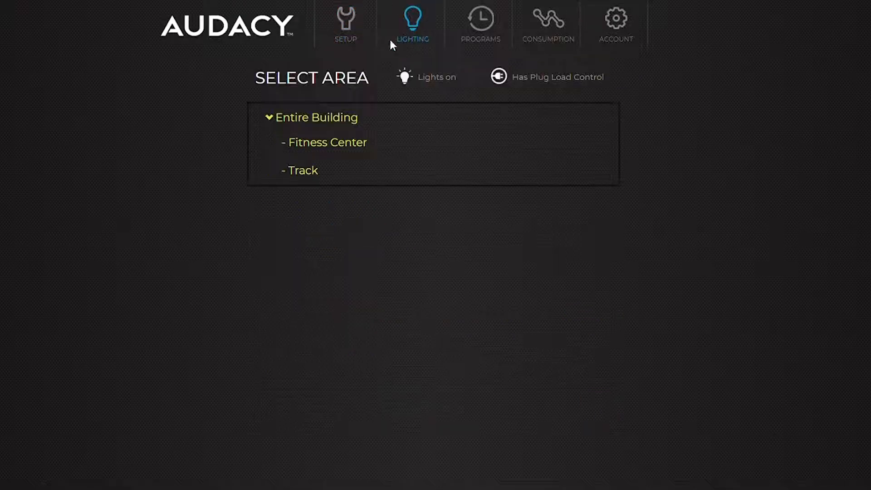
pyautogui.click(313, 120)
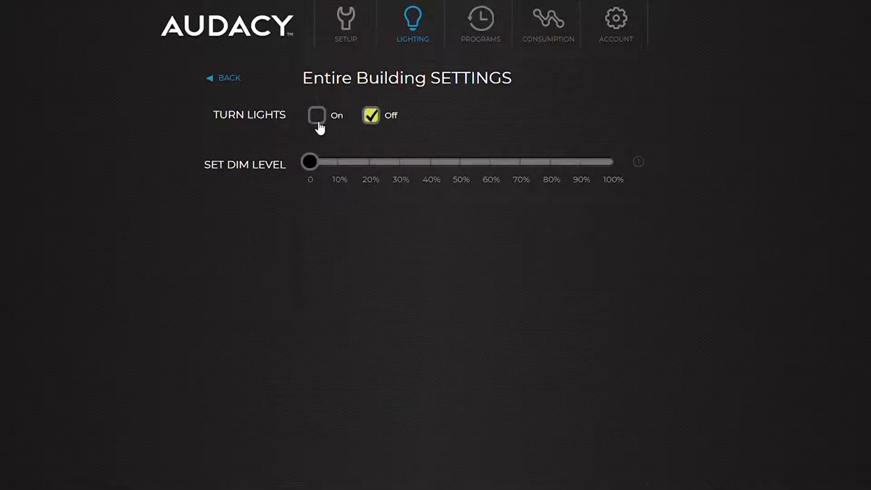
pyautogui.click(321, 118)
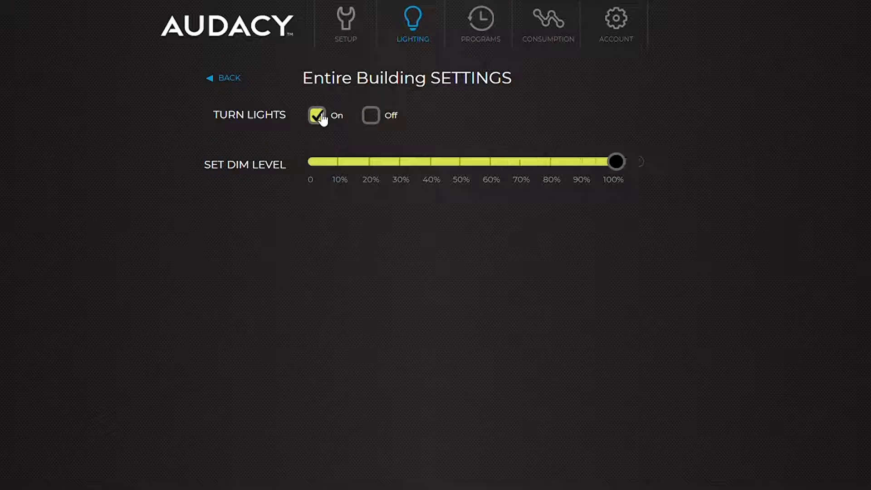
pyautogui.click(461, 179)
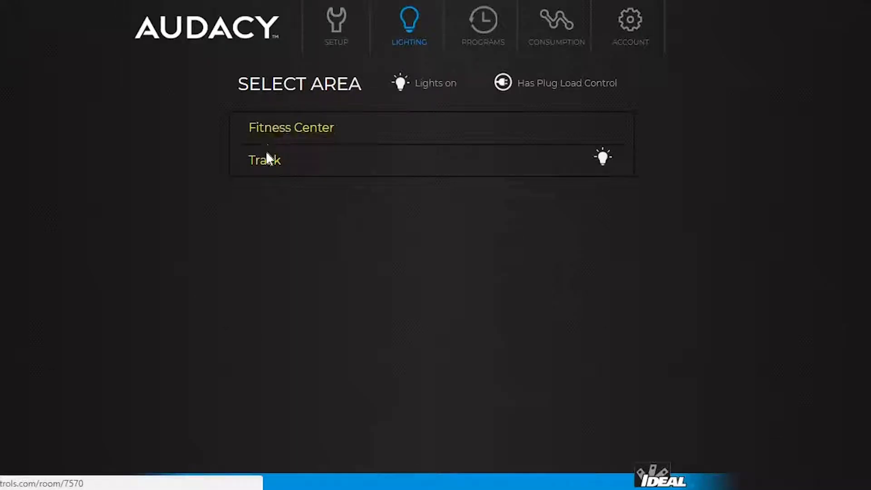
# Step: Cycle the Track lights off and on, set dim to 40% and vacancy timeout to 15 min
pyautogui.click(267, 166)
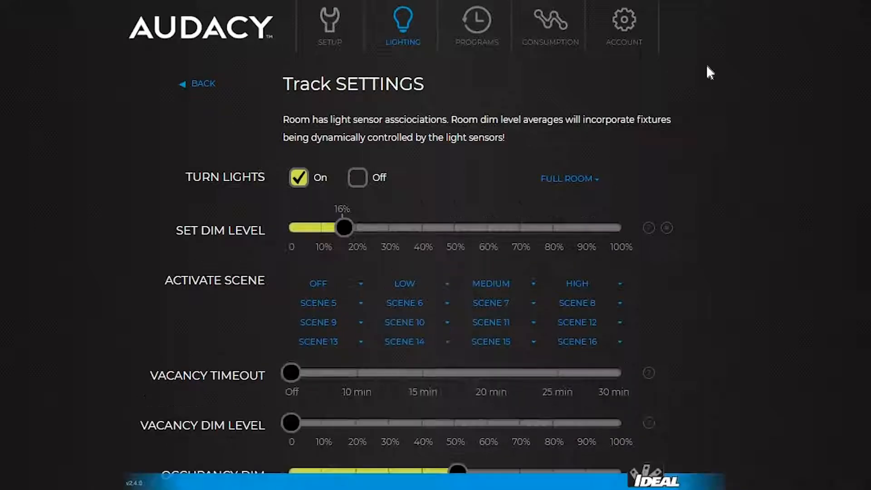
pyautogui.click(360, 184)
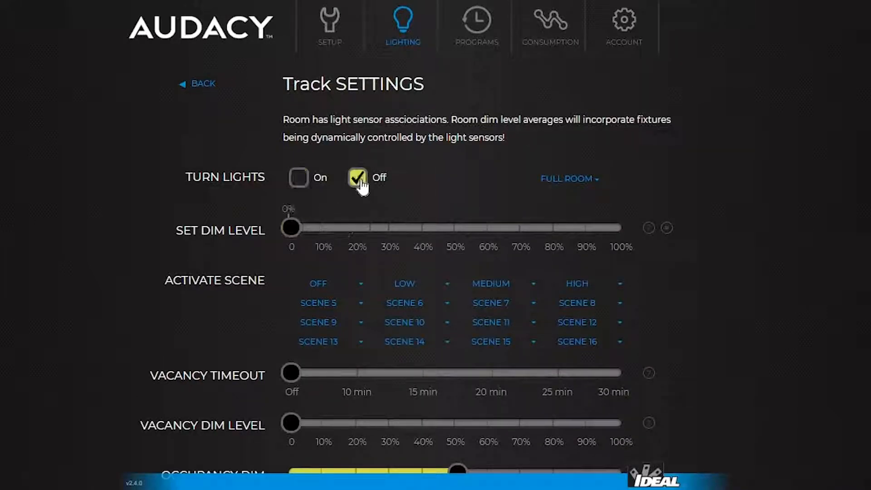
pyautogui.click(298, 181)
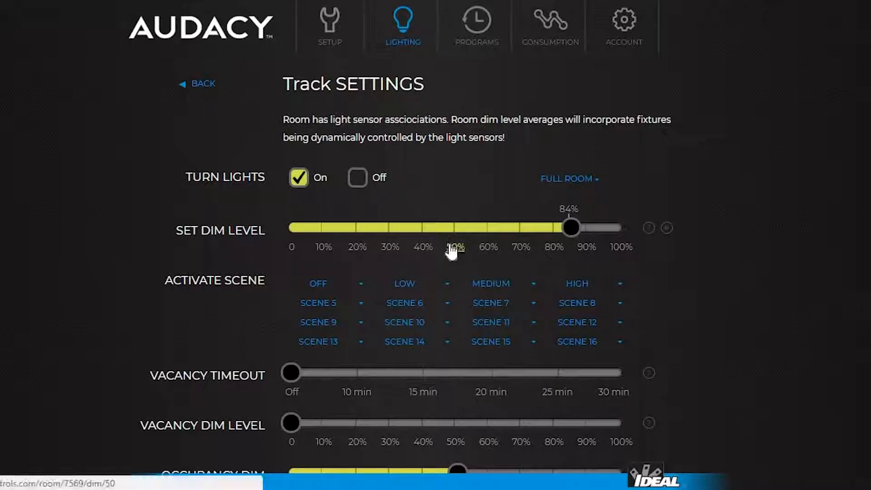
pyautogui.click(423, 248)
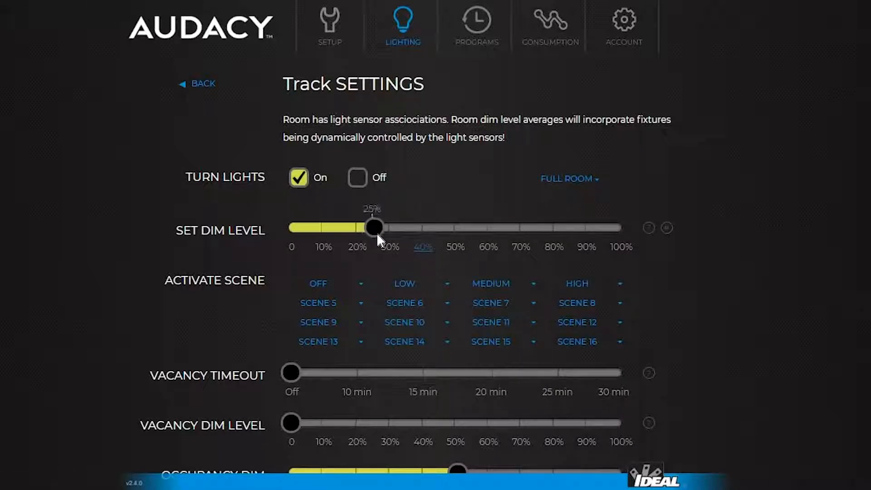
pyautogui.scroll(-3, 478, 195)
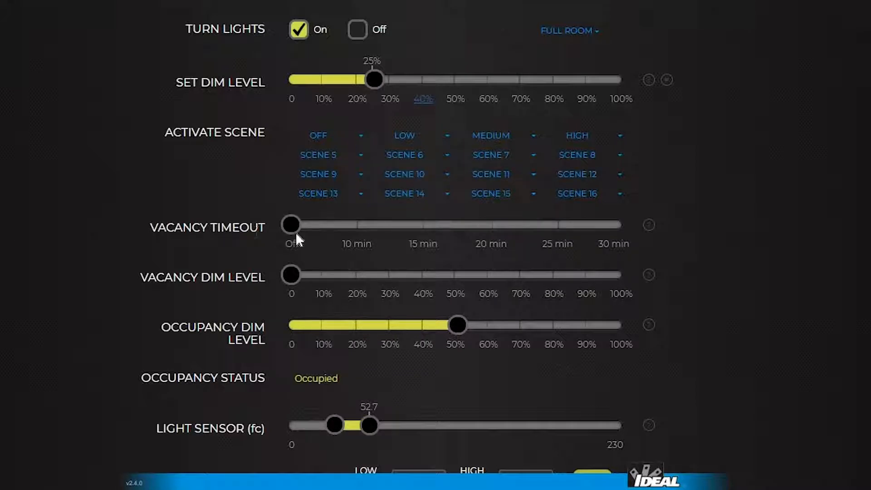
pyautogui.click(423, 245)
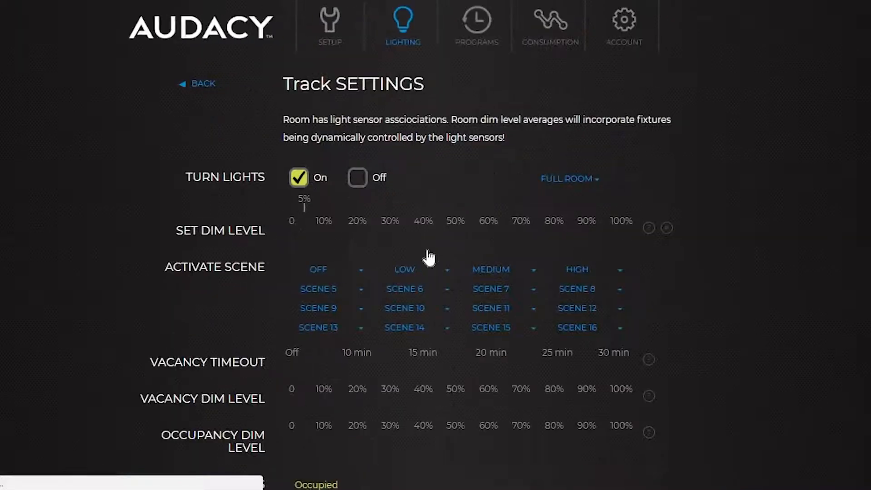
# Step: Scroll down Track's settings to the vacancy and occupancy dim level sliders
pyautogui.scroll(-3, 427, 376)
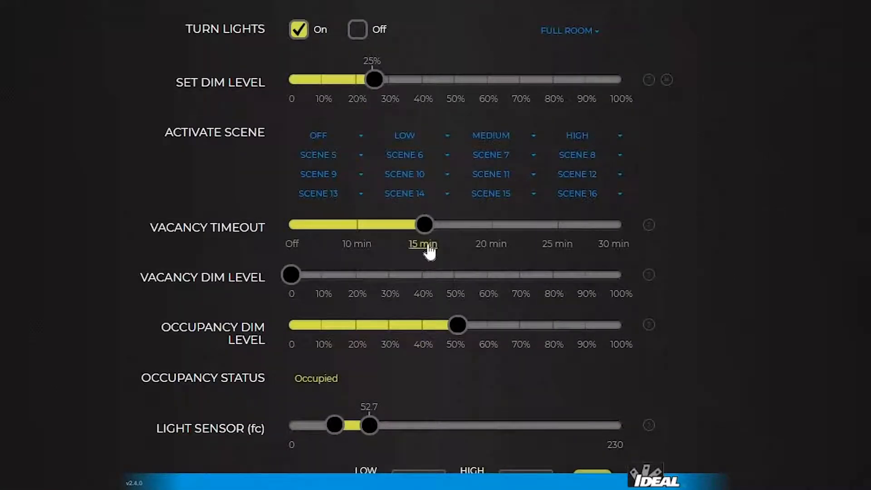
pyautogui.scroll(-2, 426, 245)
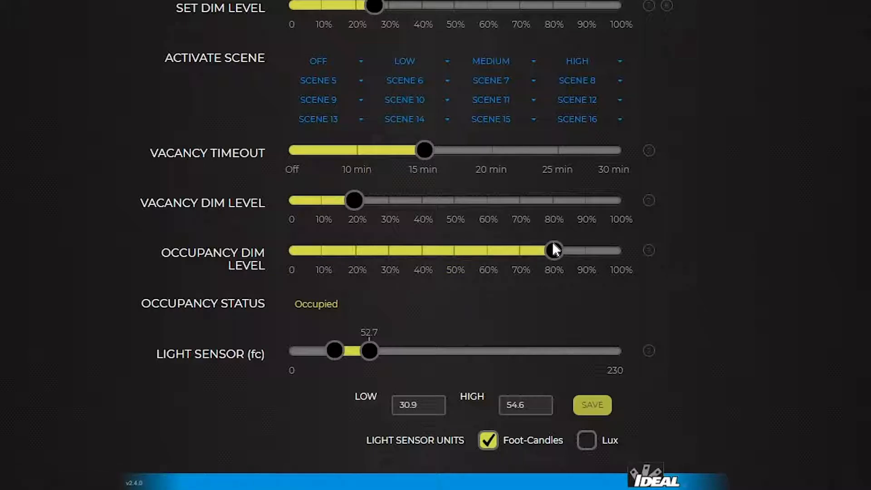
pyautogui.scroll(-2, 547, 251)
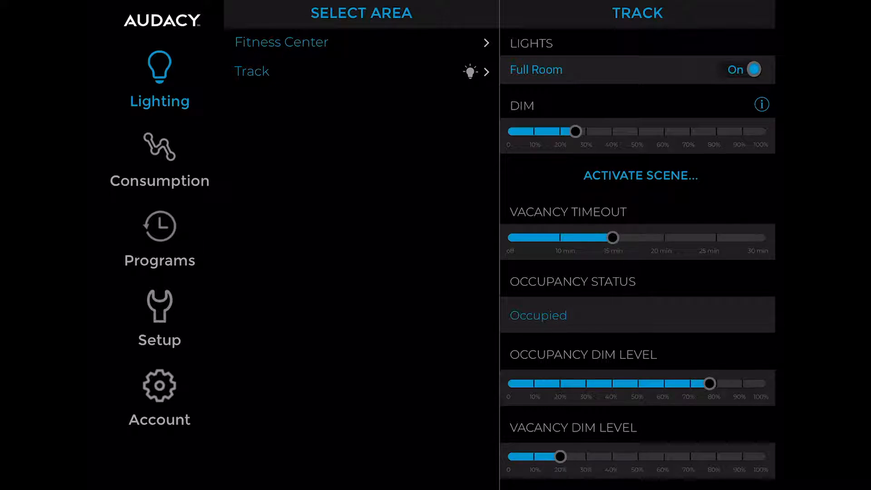
# Step: Cycle Track's lights off and on, set dim to about 20%, vacancy timeout 10 min, occupancy dim about 90%
pyautogui.click(744, 69)
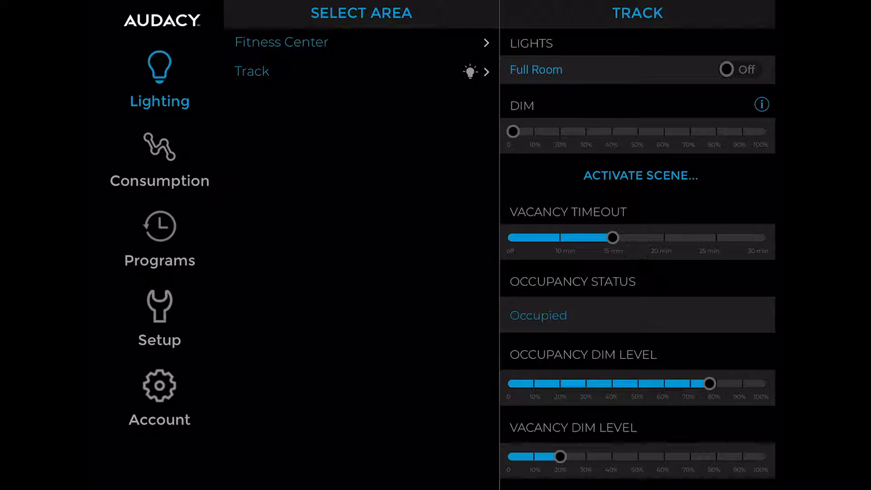
pyautogui.click(743, 69)
pyautogui.moveTo(762, 131); pyautogui.dragTo(559, 131)
pyautogui.moveTo(612, 237); pyautogui.dragTo(562, 237)
pyautogui.moveTo(710, 384); pyautogui.dragTo(739, 383)
pyautogui.moveTo(560, 457); pyautogui.dragTo(660, 456)
# Step: Set the Track light sensor's Low threshold to 20
pyautogui.scroll(-3, 637, 272)
pyautogui.click(691, 372)
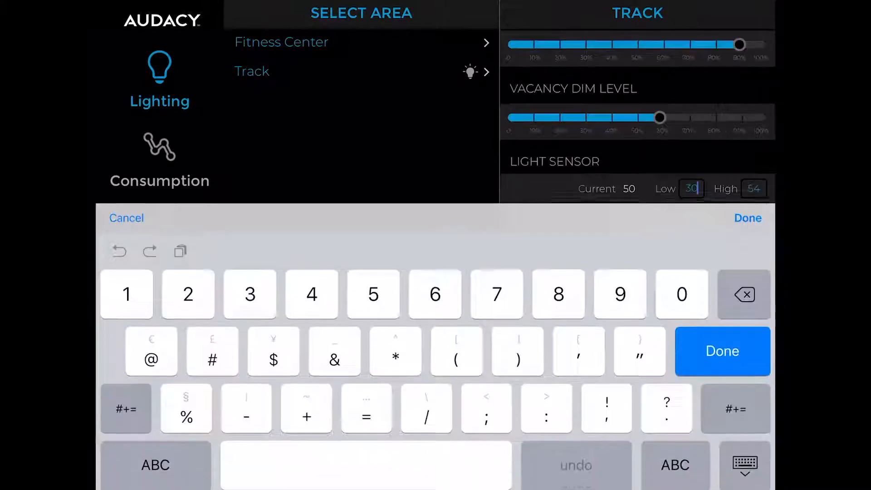
pyautogui.press('BackSpace')
pyautogui.press('BackSpace')
pyautogui.write('20')
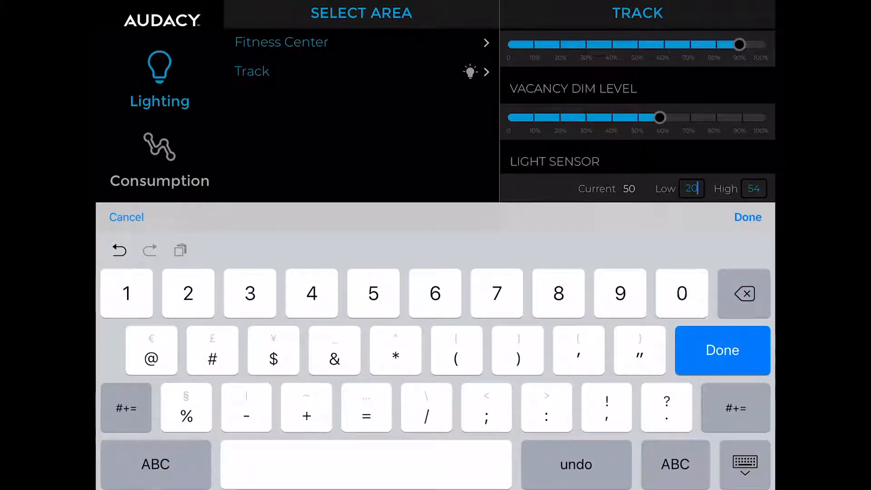
pyautogui.click(748, 217)
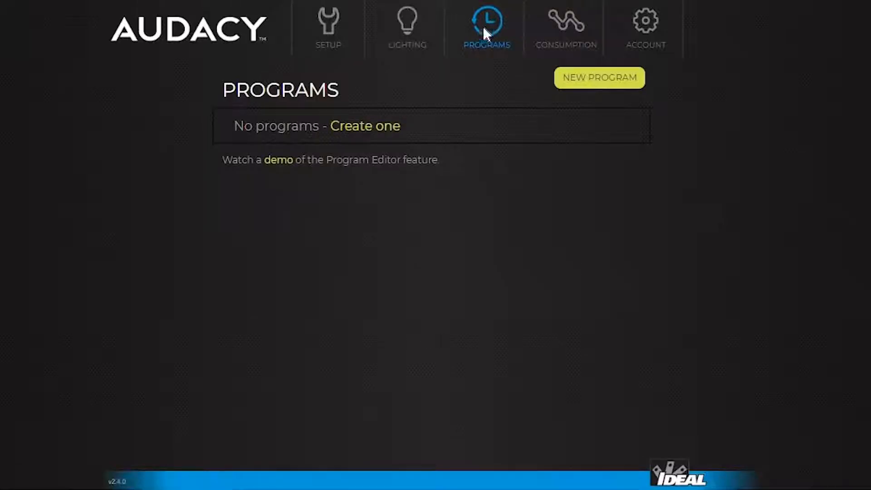
# Step: Create a new program, rename it 'Week Days', and expand Entire Building to show its rooms
pyautogui.click(354, 129)
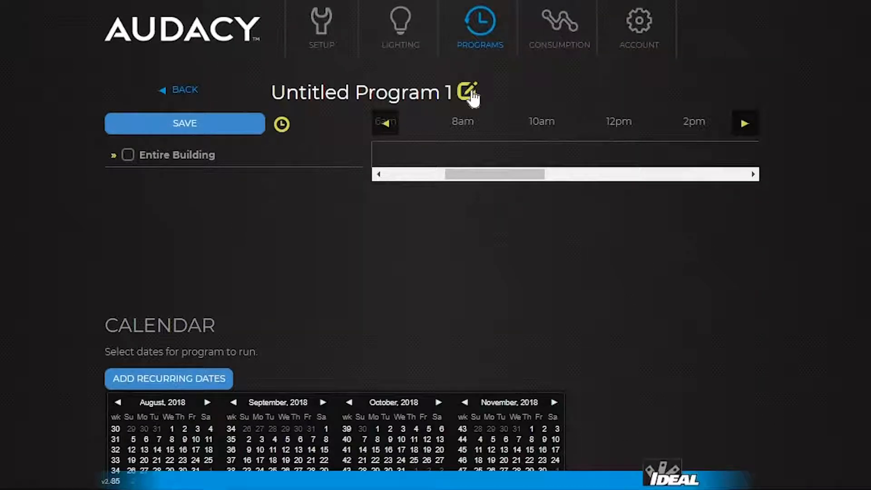
pyautogui.click(468, 92)
pyautogui.moveTo(449, 207); pyautogui.dragTo(308, 234)
pyautogui.write('Week Days')
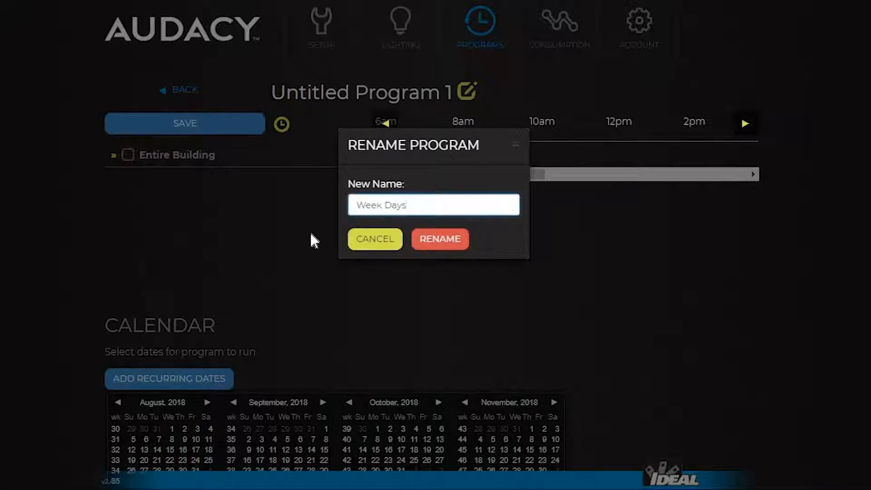
pyautogui.click(457, 248)
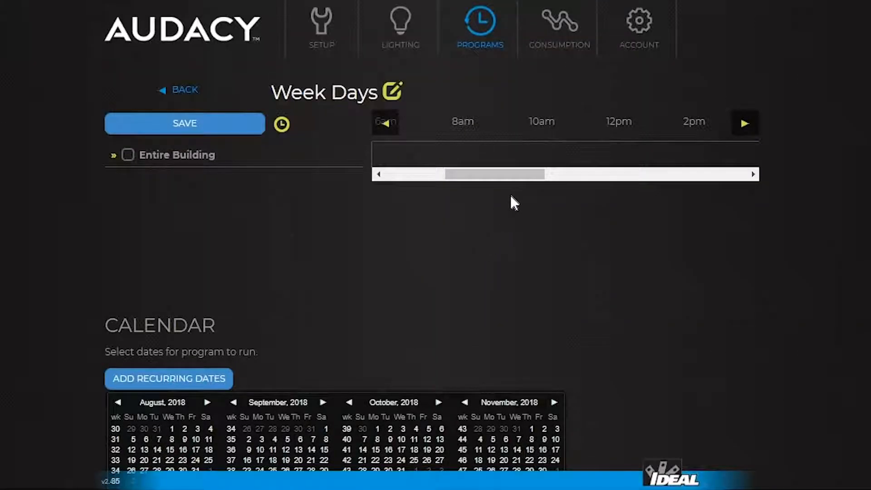
pyautogui.click(112, 157)
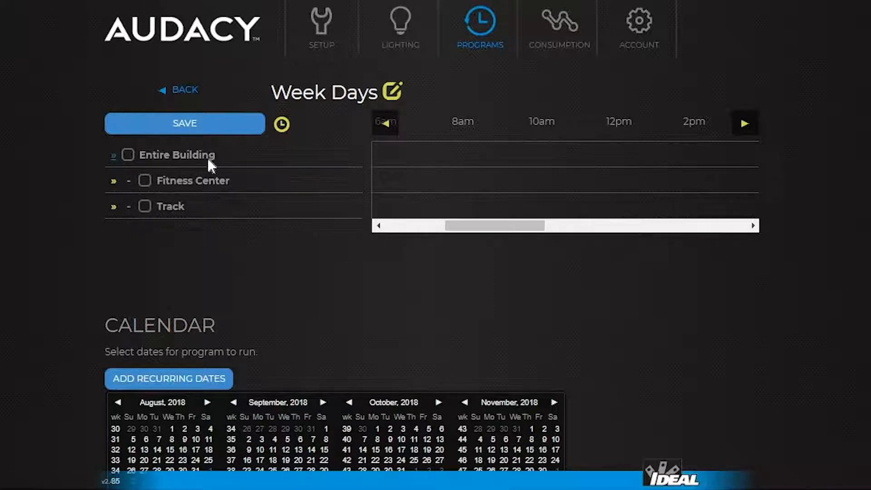